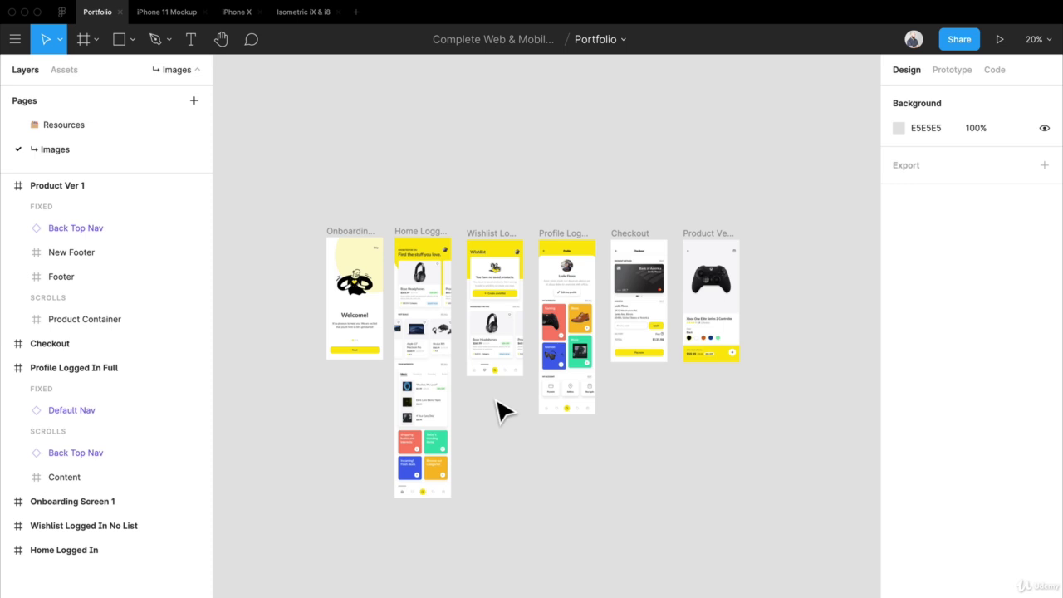
Select all six app screen frames on the Images page and add an export setting to them
scroll(472, 311, up, 3)
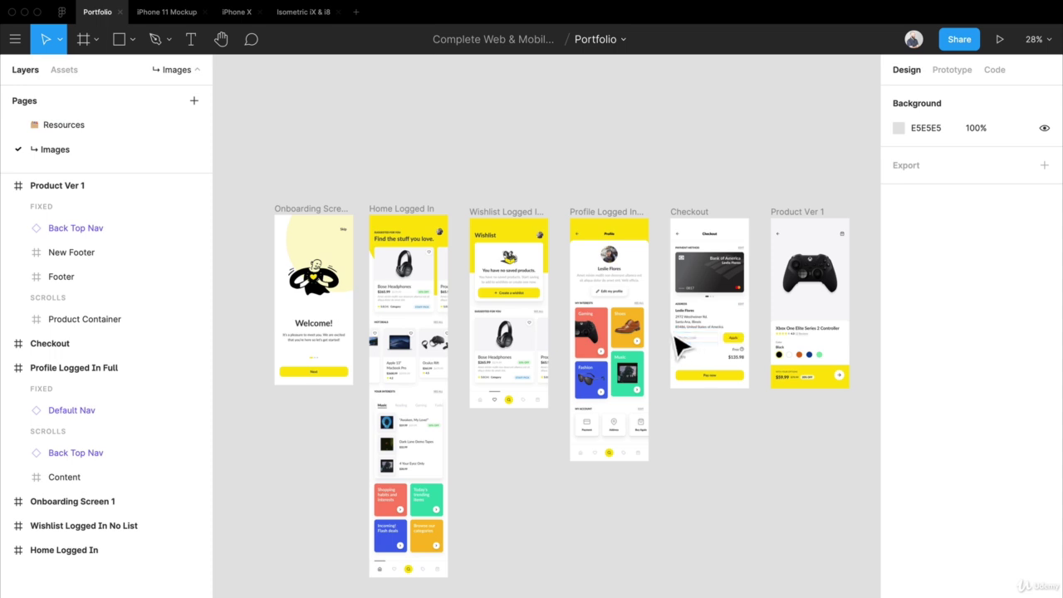
drag(243, 157, 834, 567)
scroll(834, 567, right, 3)
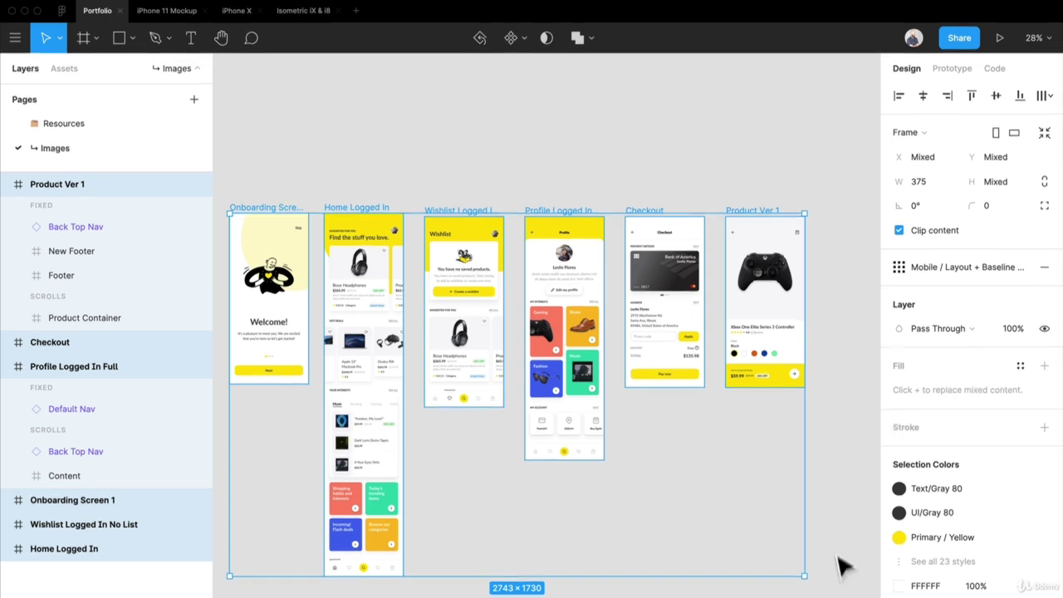
scroll(971, 498, down, 3)
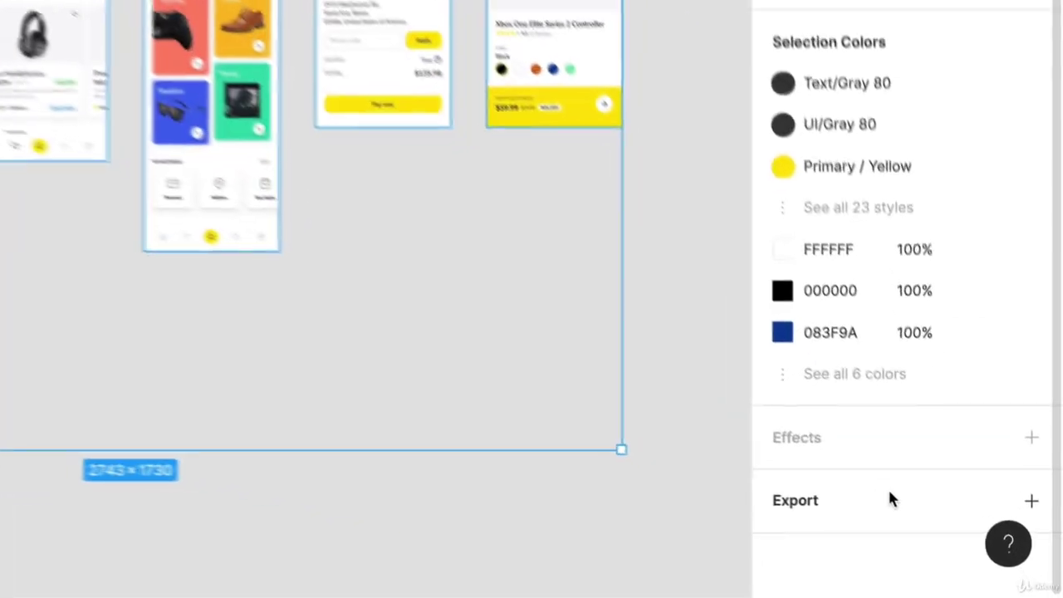
click(1029, 497)
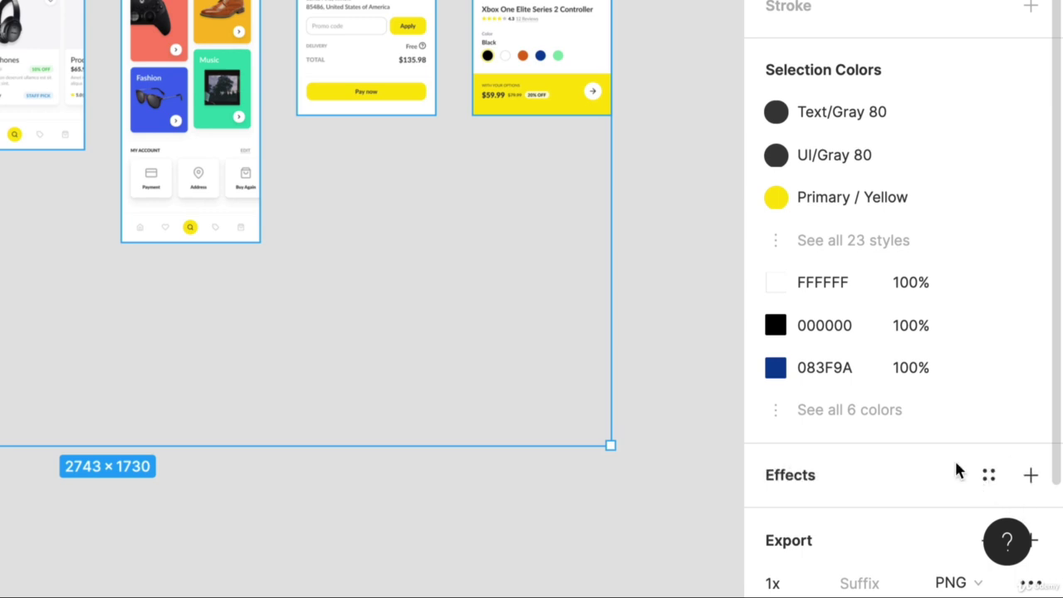
scroll(930, 453, down, 3)
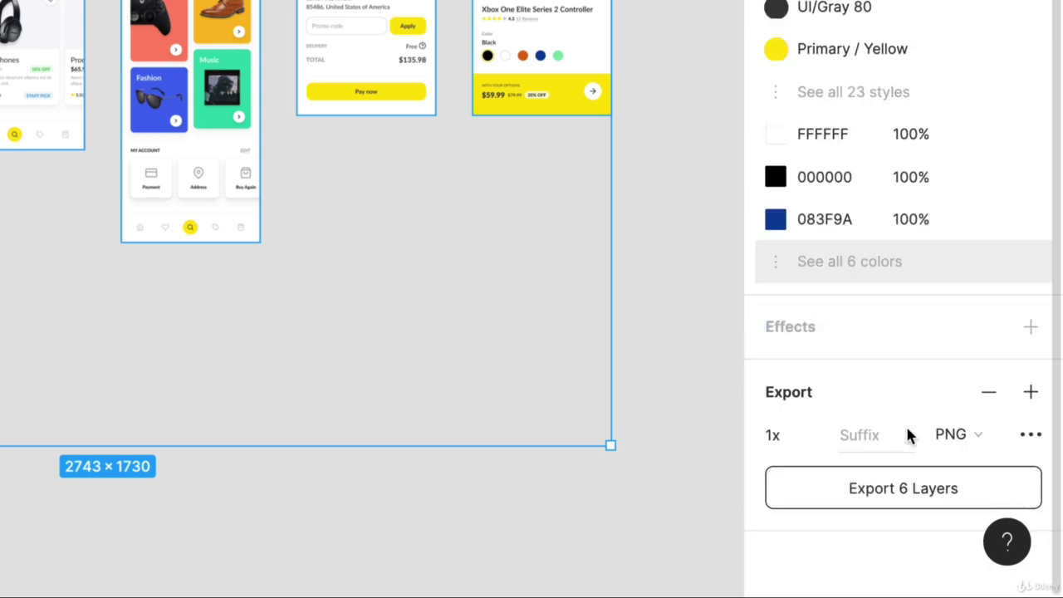
Keep the export format at PNG and look at the additional export options
click(955, 444)
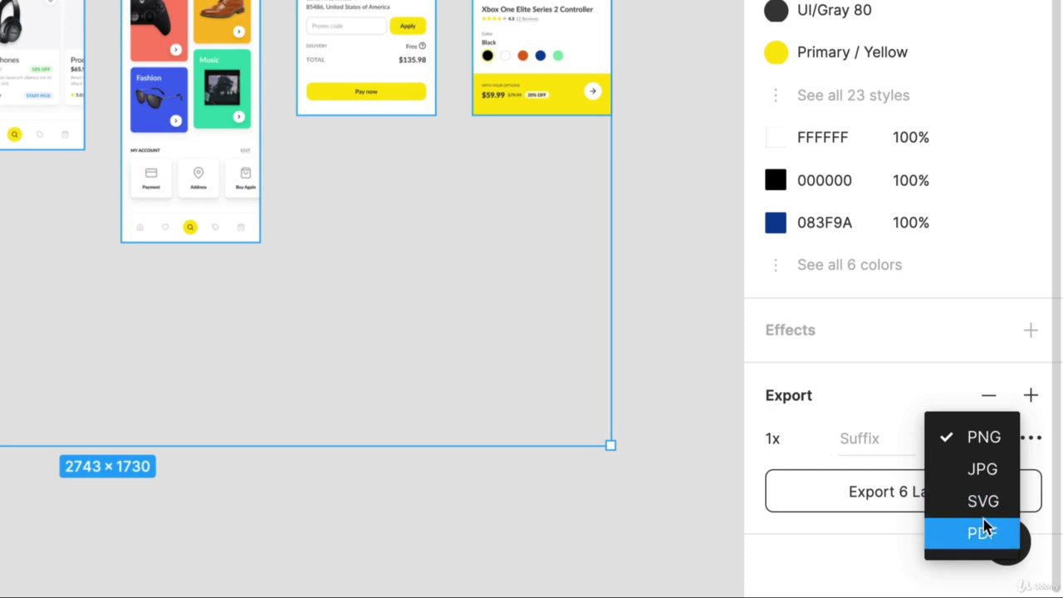
click(986, 437)
click(1023, 440)
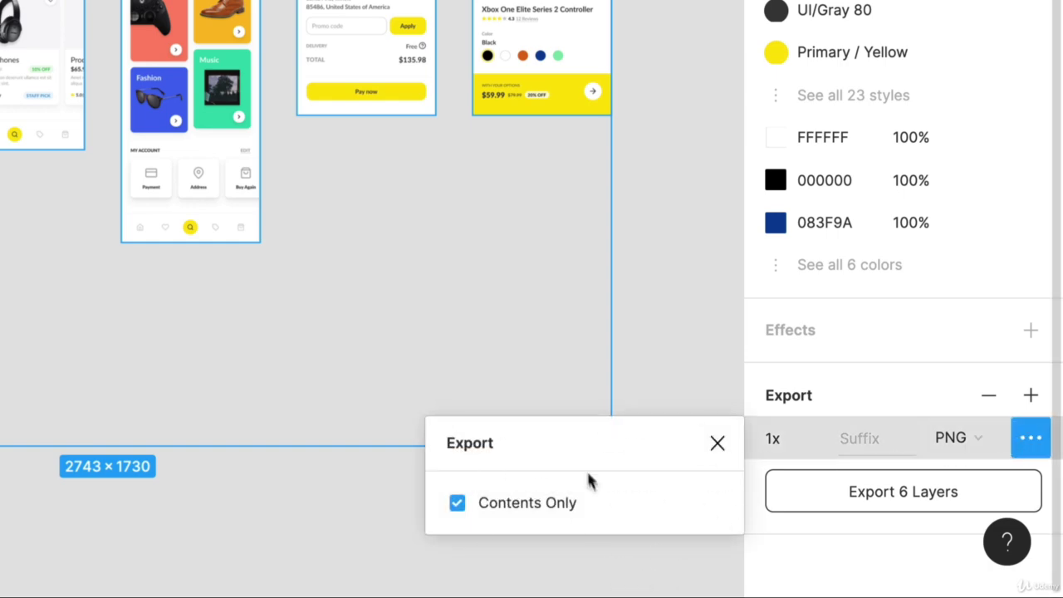
click(714, 443)
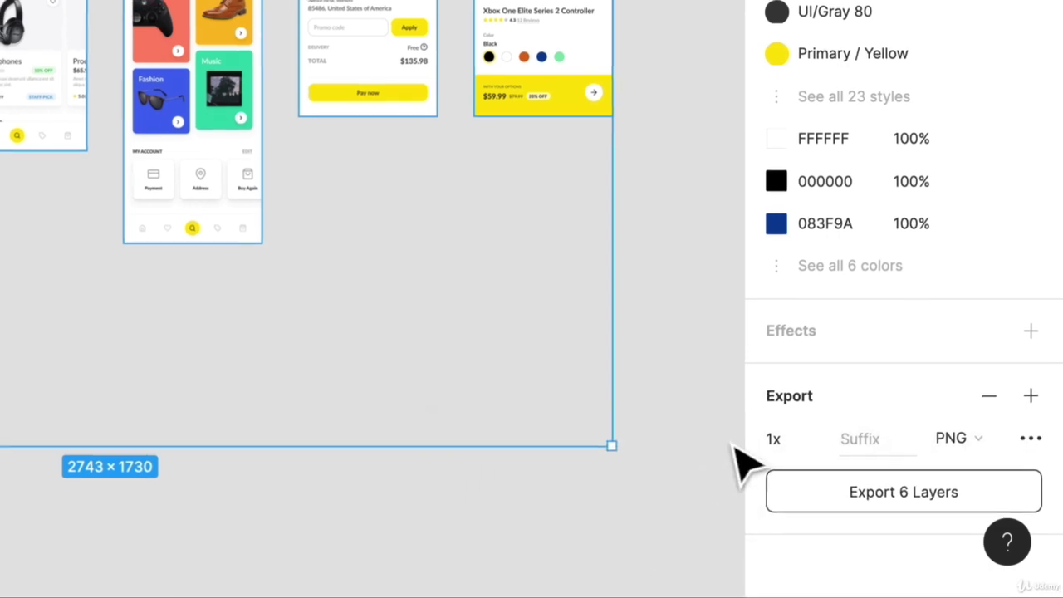
Export the six selected frames as PNG files to the Desktop and clear the selection
scroll(921, 166, up, 5)
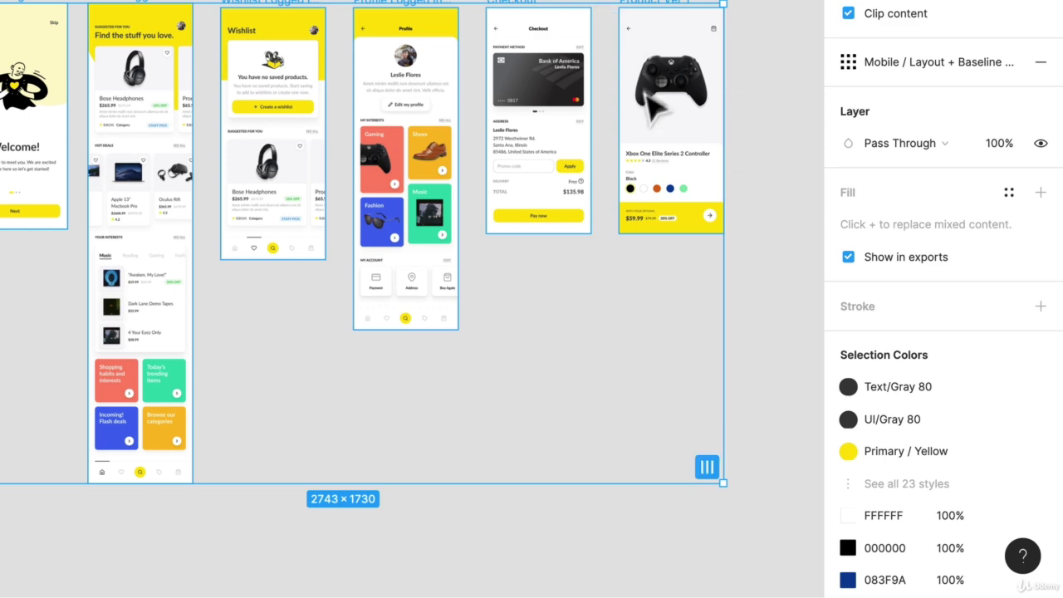
scroll(830, 283, down, 4)
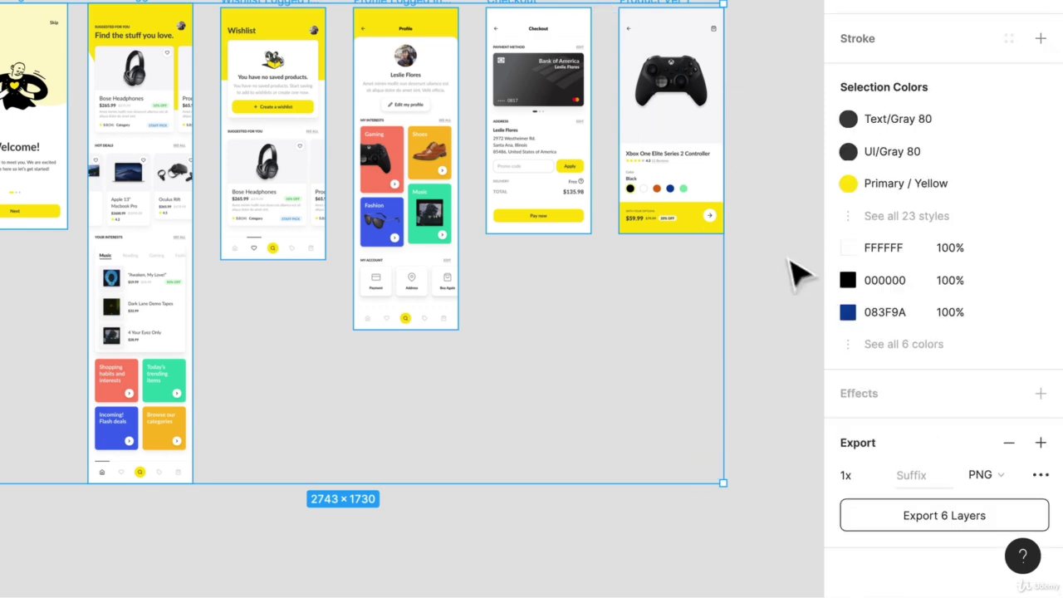
click(911, 519)
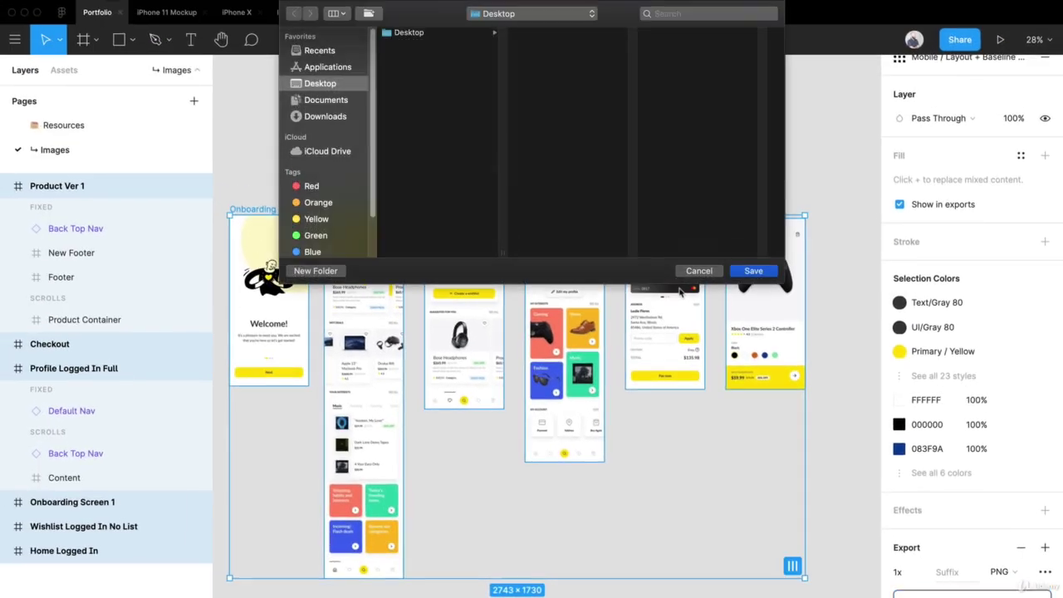
click(753, 271)
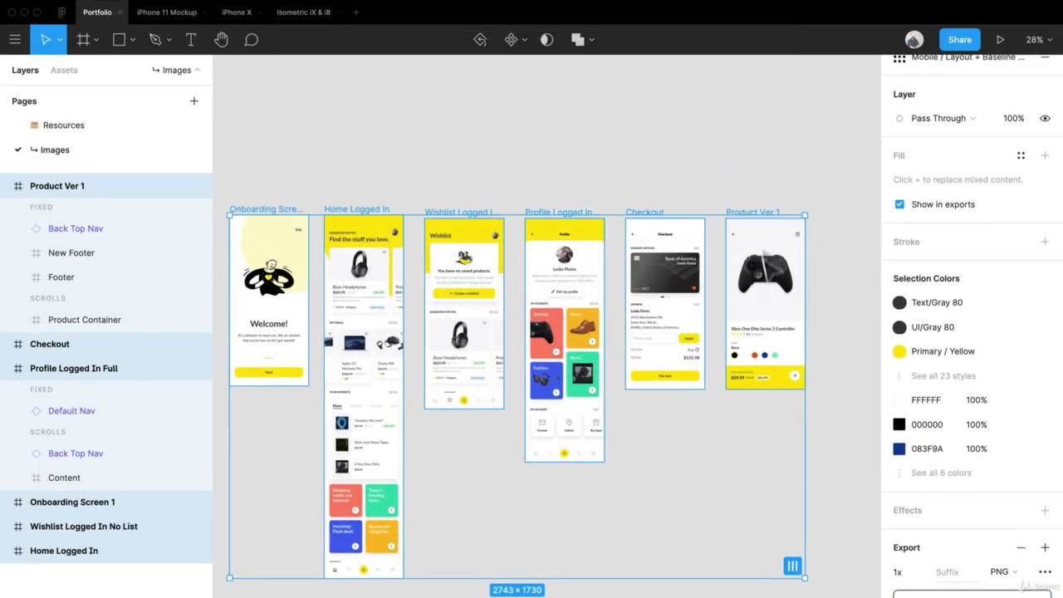
click(540, 139)
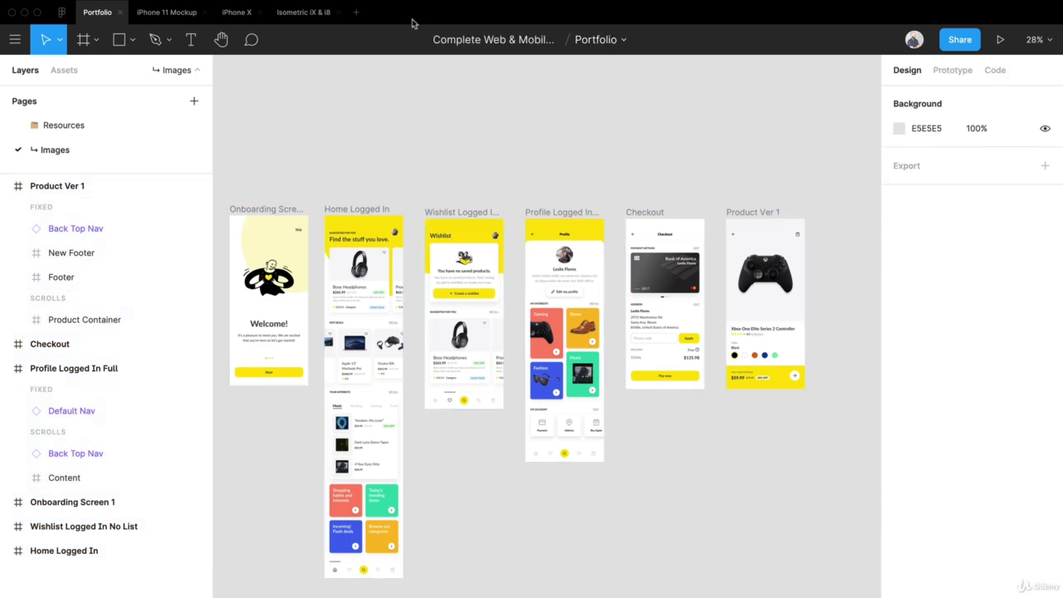
Add a new page named Portfolio Pieces
click(192, 100)
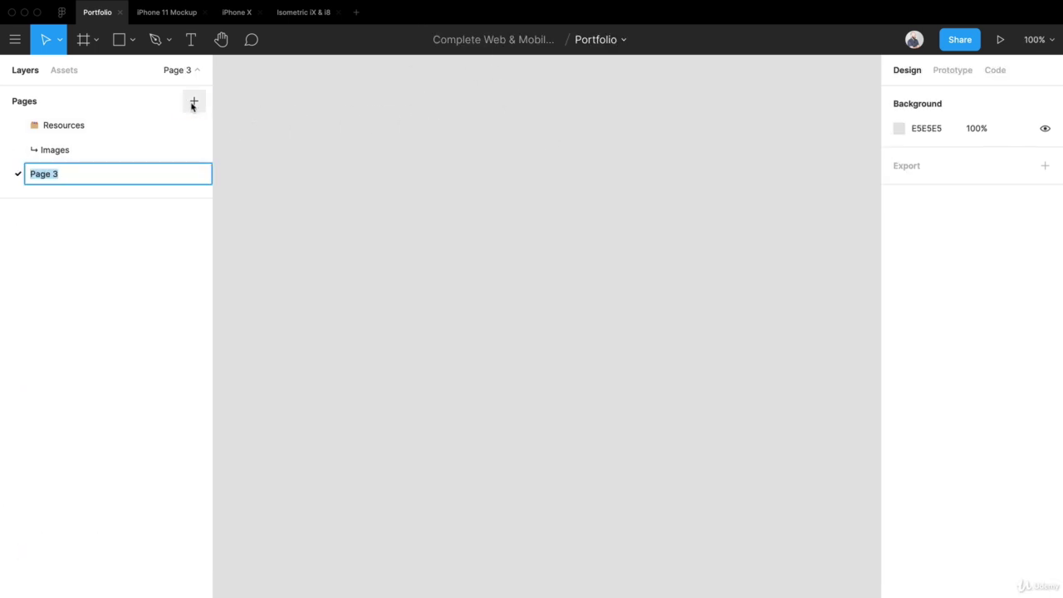
text(Portfolio Pieces)
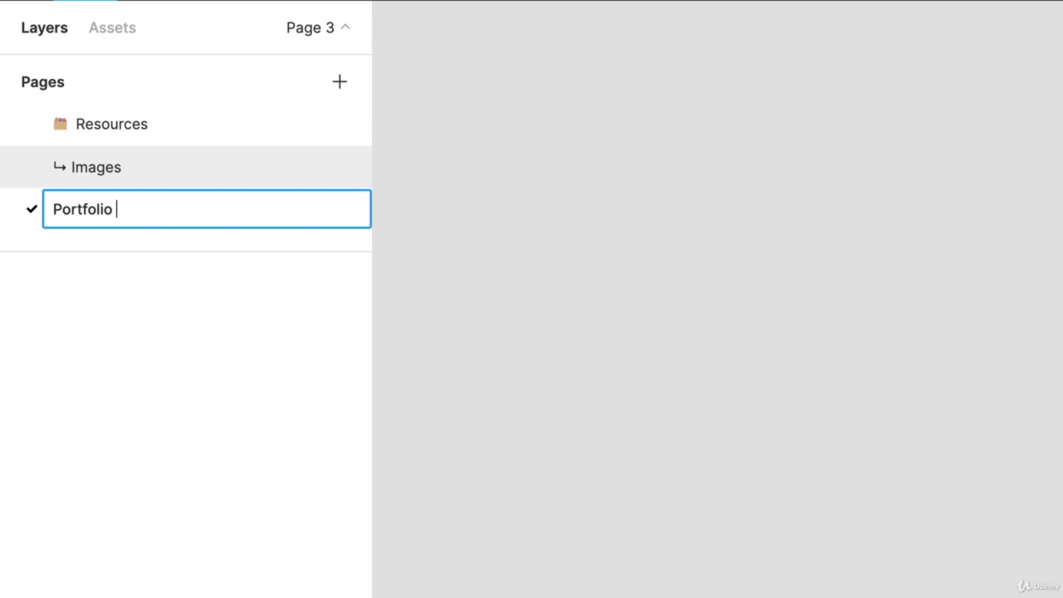
key(Return)
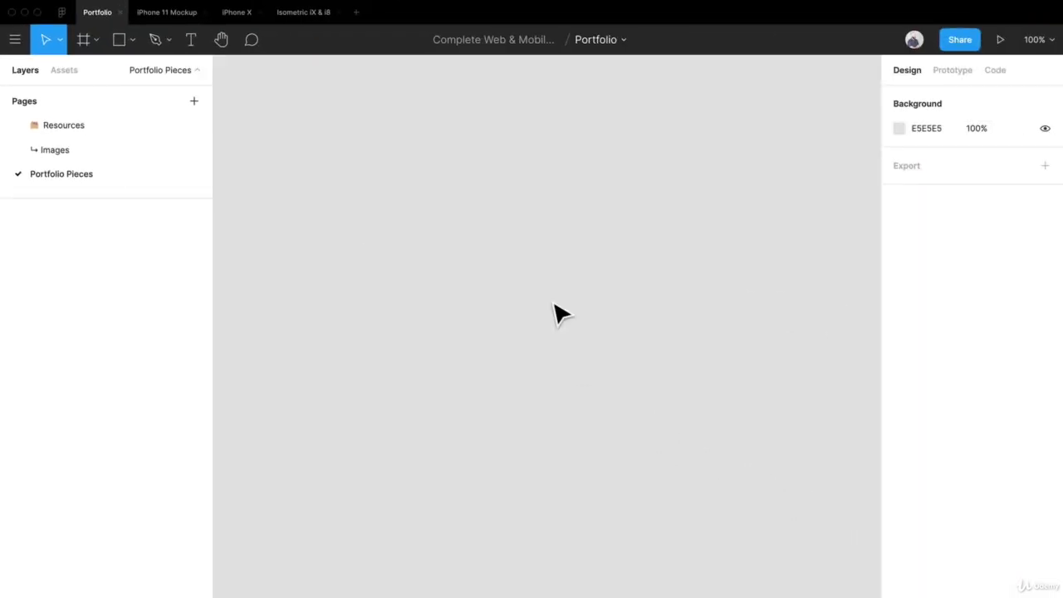
Import the Home, Onboarding, Product, Profile and Wishlist PNG files together from the Desktop onto the Portfolio Pieces page
key(shift+super+k)
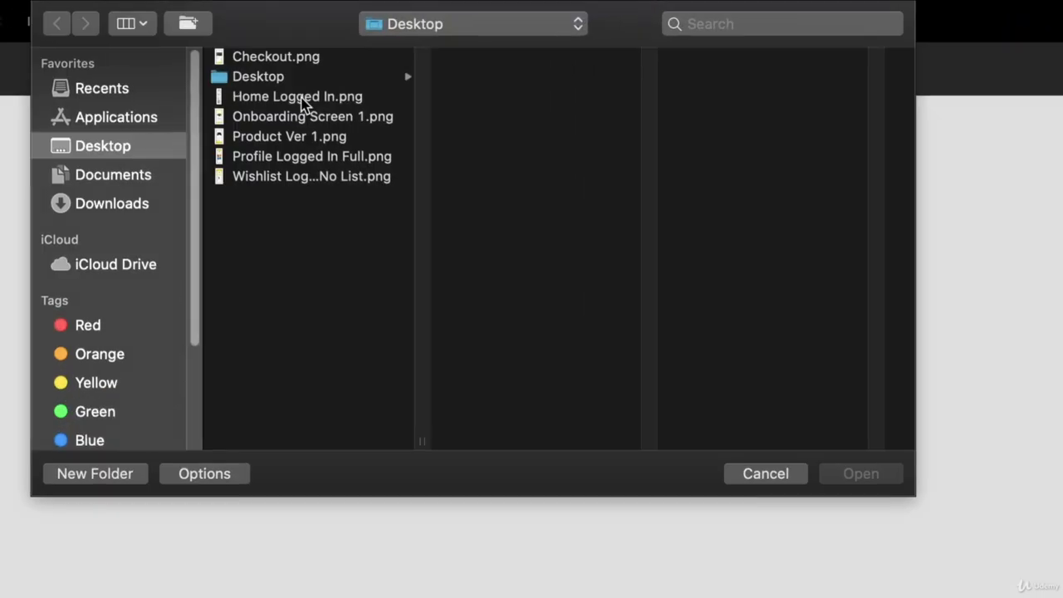
click(303, 104)
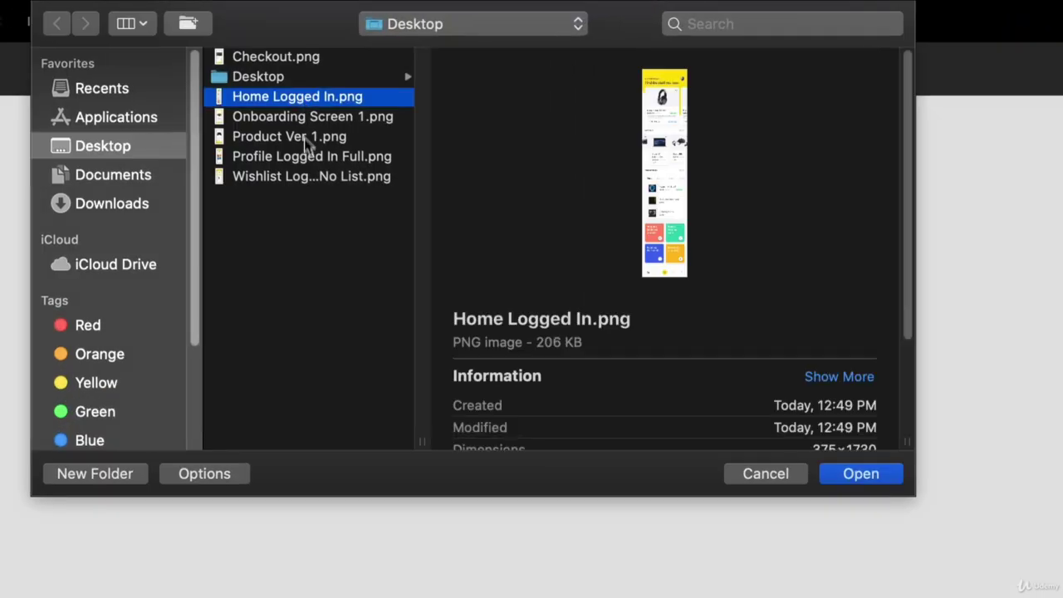
click(307, 176)
shift+click(304, 106)
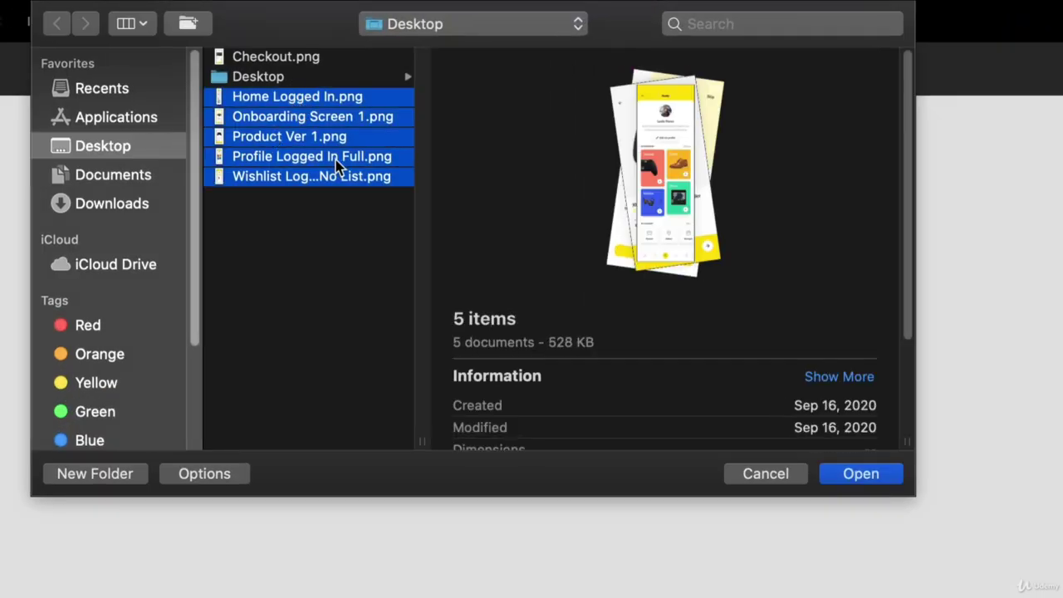
drag(324, 164, 351, 597)
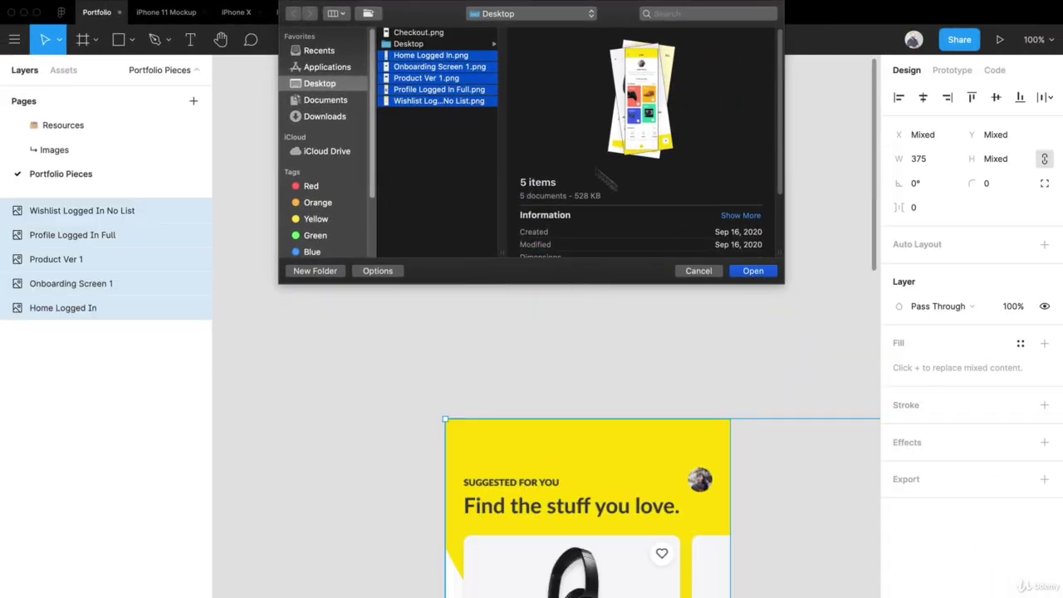
Import Checkout.png from the Desktop onto the canvas and delete its duplicate placement
click(452, 44)
click(449, 32)
drag(448, 32, 303, 392)
click(751, 271)
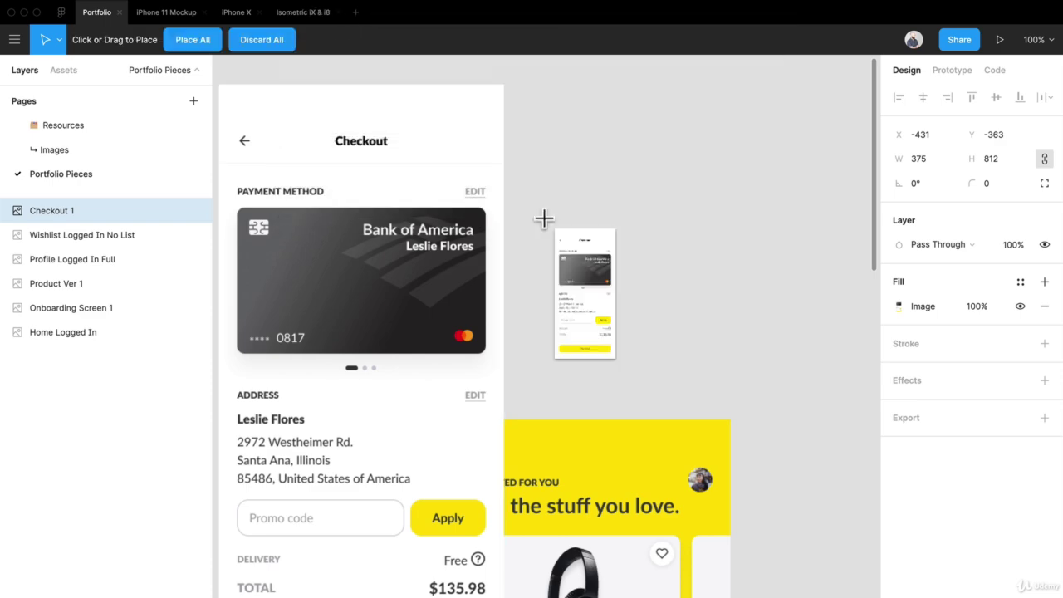
scroll(543, 218, down, 5)
click(634, 175)
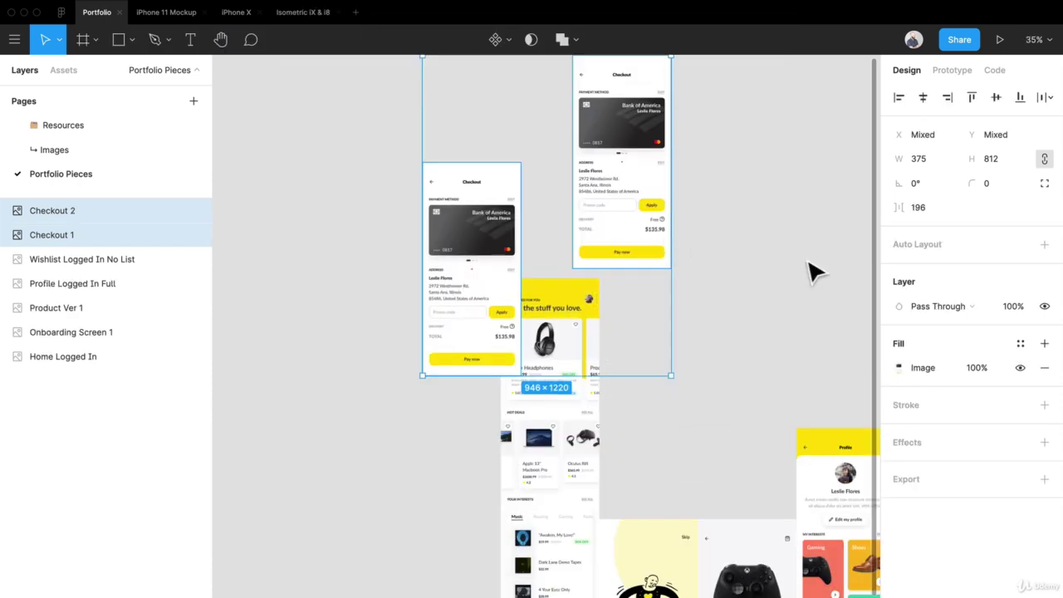
click(656, 199)
key(Delete)
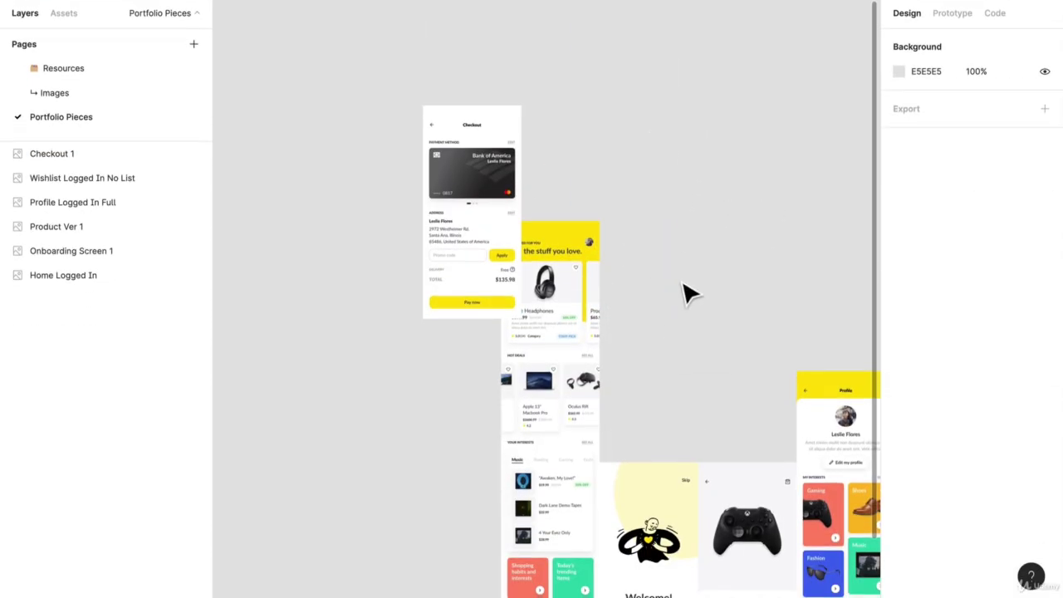
Place the Onboarding screen to the left and the Profile screen to the right of the Home screen, with 40 px gaps
scroll(689, 349, down, 5)
scroll(688, 348, right, 1)
click(471, 280)
drag(471, 224, 323, 354)
drag(586, 301, 465, 208)
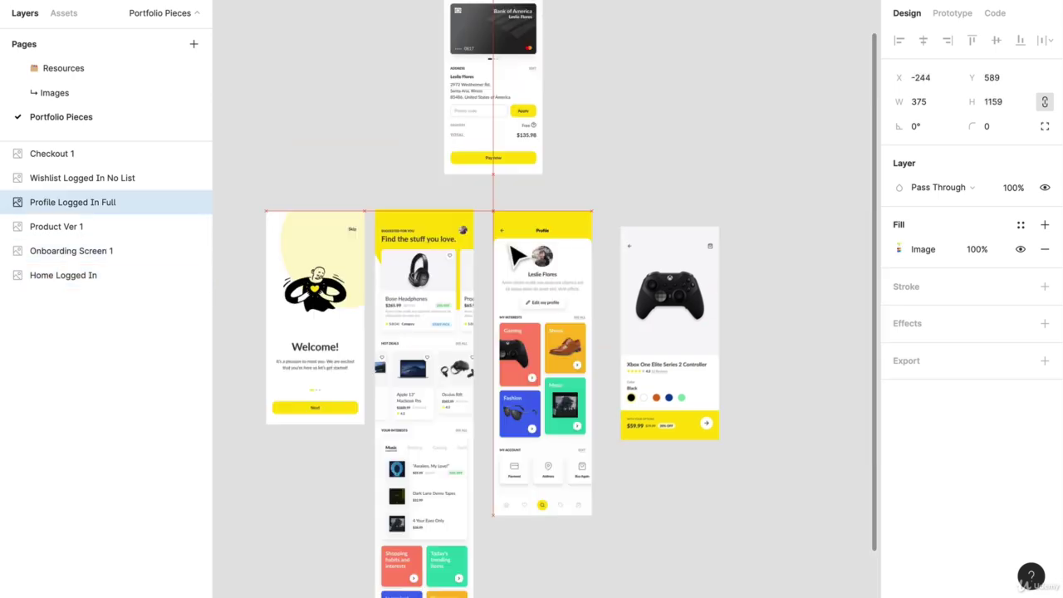
drag(511, 247, 502, 244)
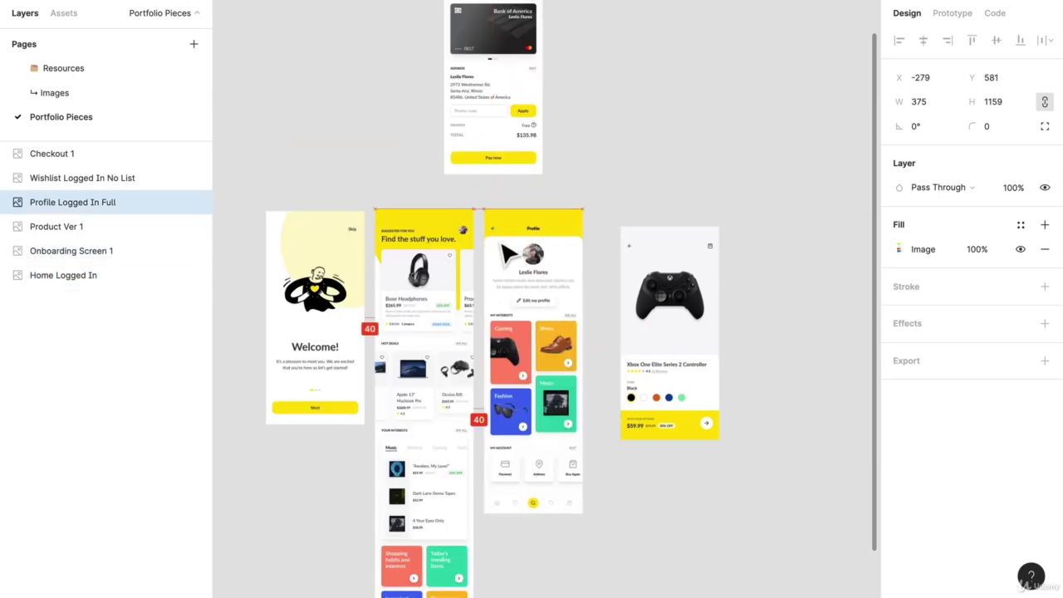
Continue the row after the Profile screen with the Wishlist, Product and Checkout screens, aligning their top edges
scroll(490, 232, right, 5)
scroll(490, 233, down, 2)
drag(770, 367, 626, 271)
drag(477, 249, 752, 229)
drag(652, 244, 470, 251)
drag(770, 243, 572, 242)
scroll(600, 332, up, 5)
drag(462, 186, 823, 423)
click(782, 294)
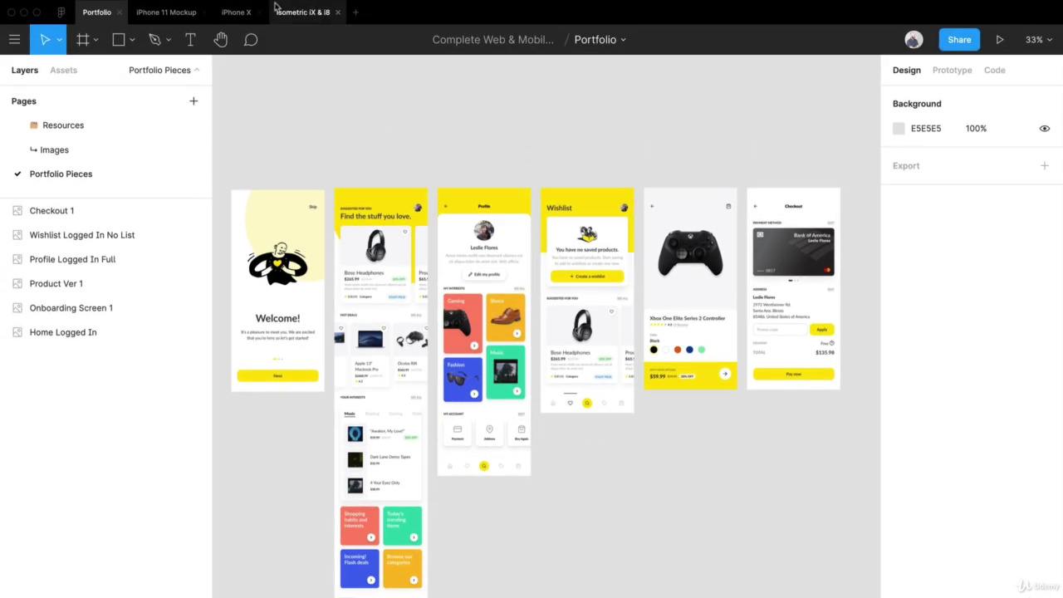
Look through the iPhone 11, iPhone X and isometric mockup files, examining the iPhone X device closely
click(166, 13)
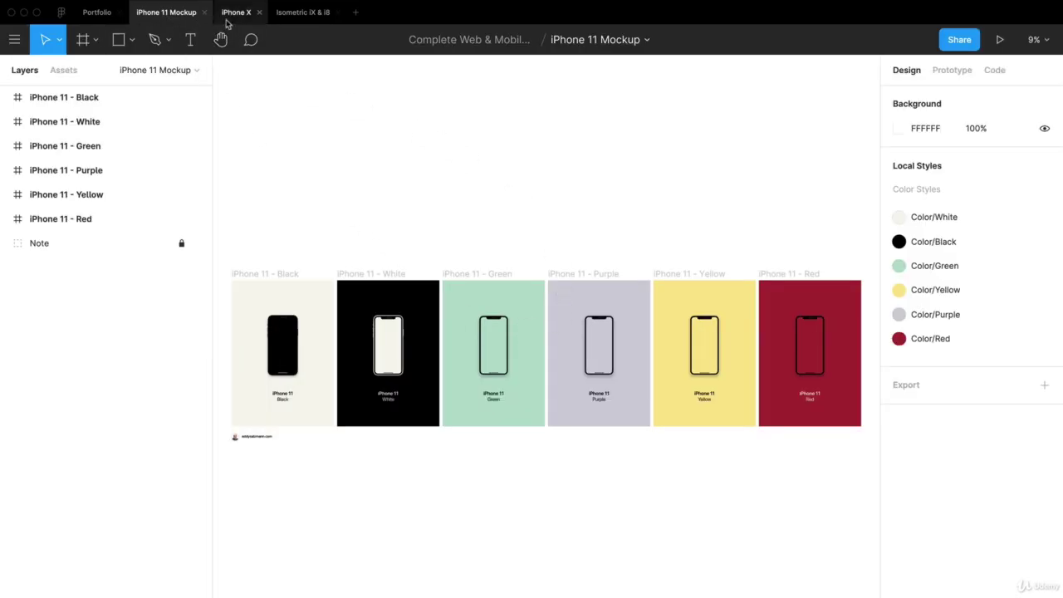
click(231, 12)
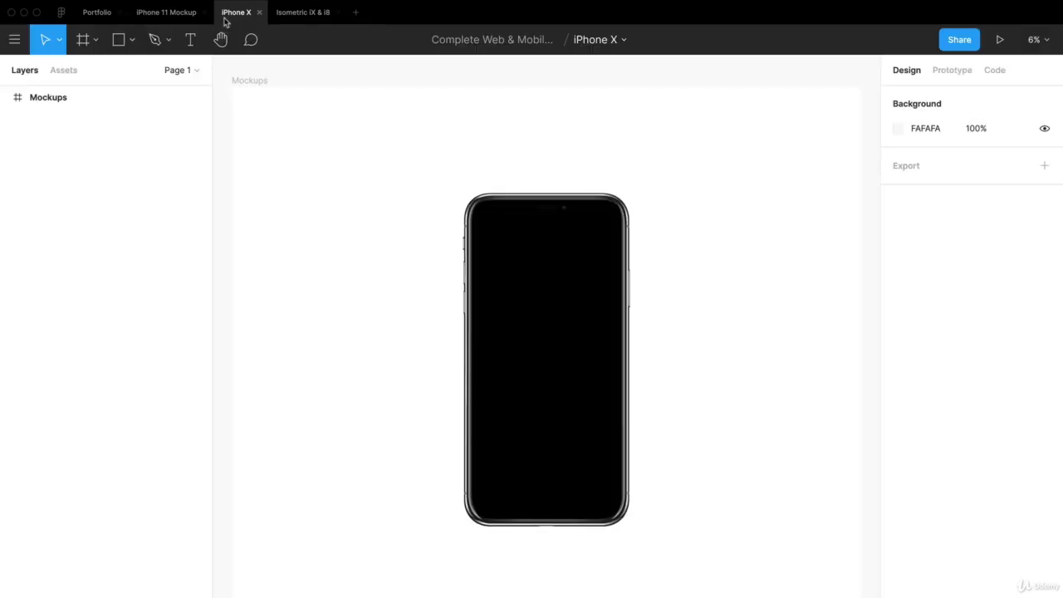
click(286, 16)
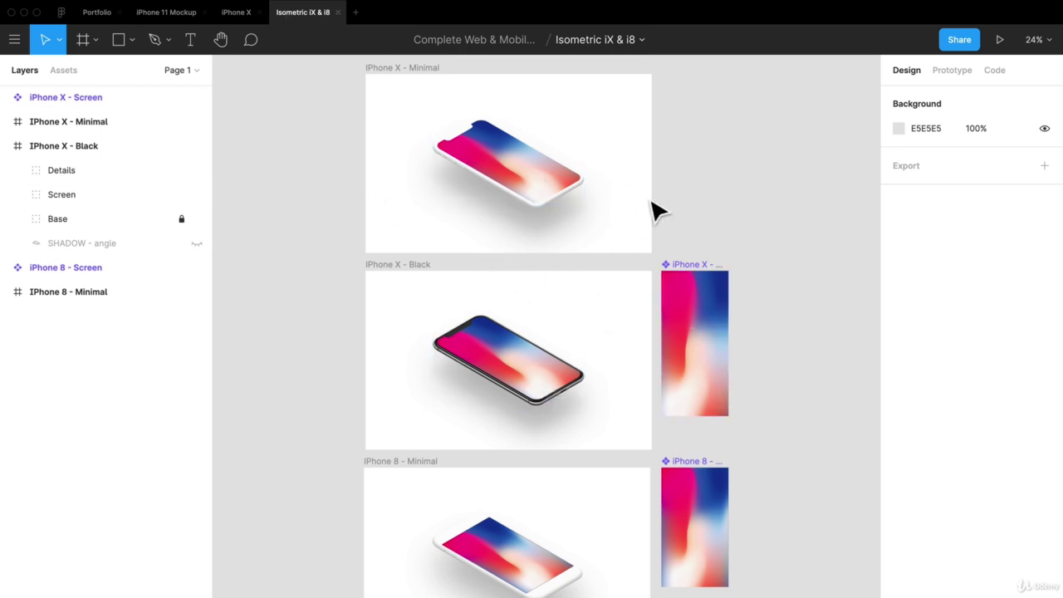
click(249, 13)
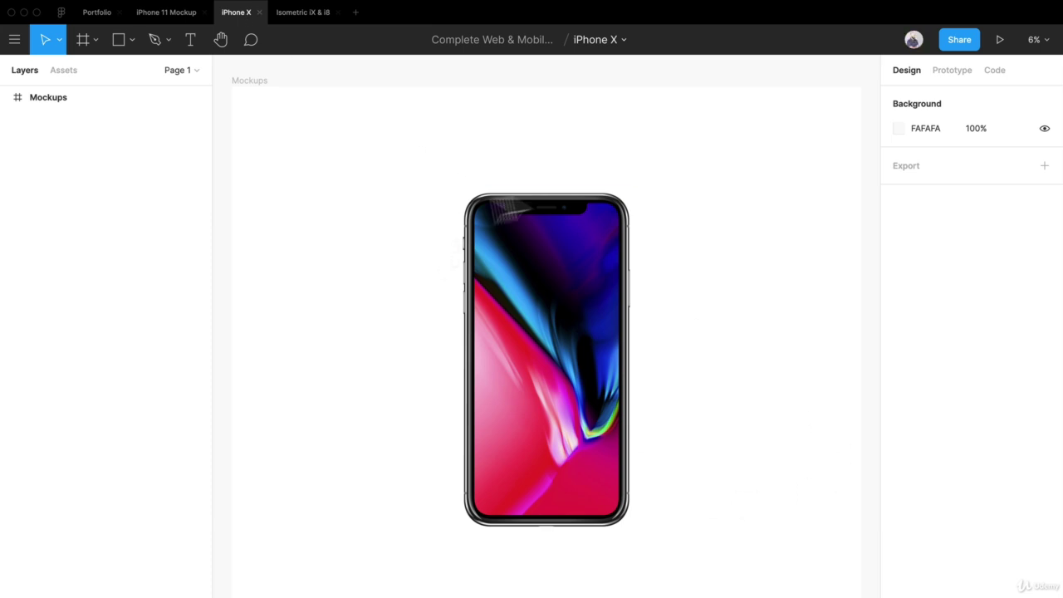
scroll(565, 274, up, 5)
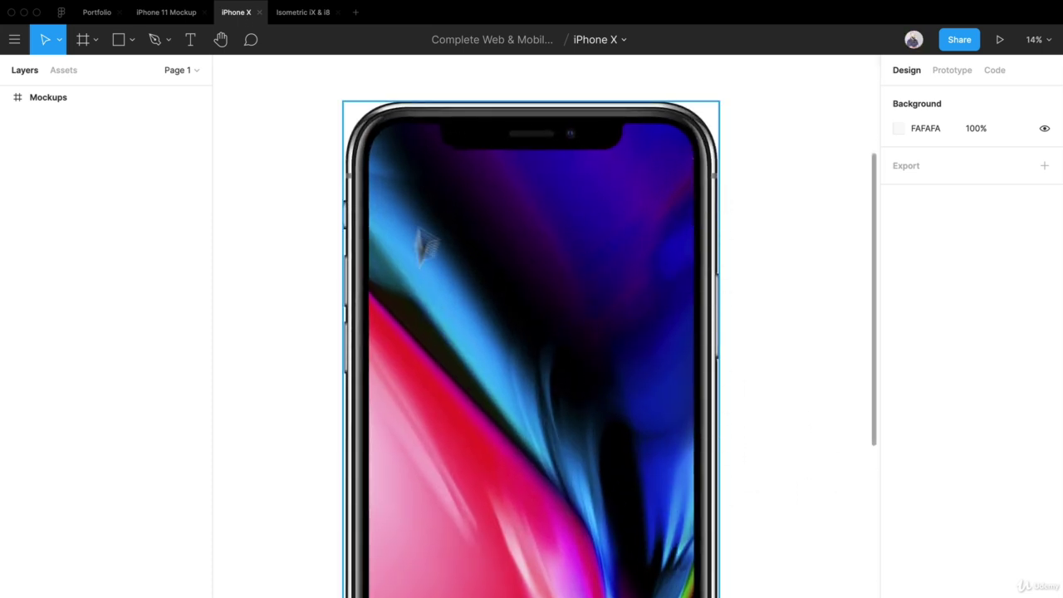
scroll(315, 349, down, 3)
scroll(332, 343, left, 4)
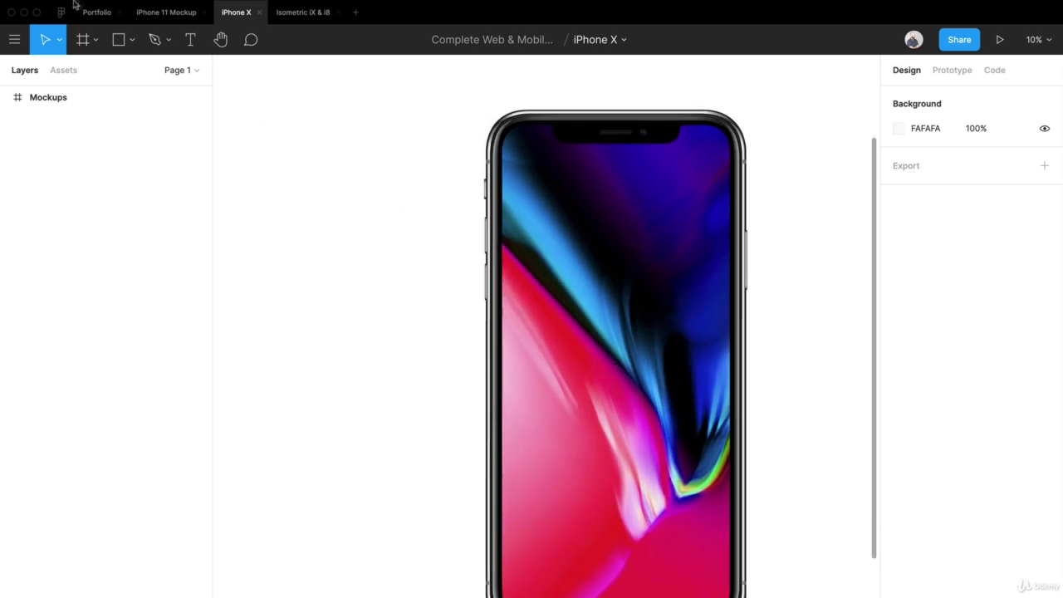
Examine the purple and yellow devices up close in the iPhone 11 Mockup file
click(159, 18)
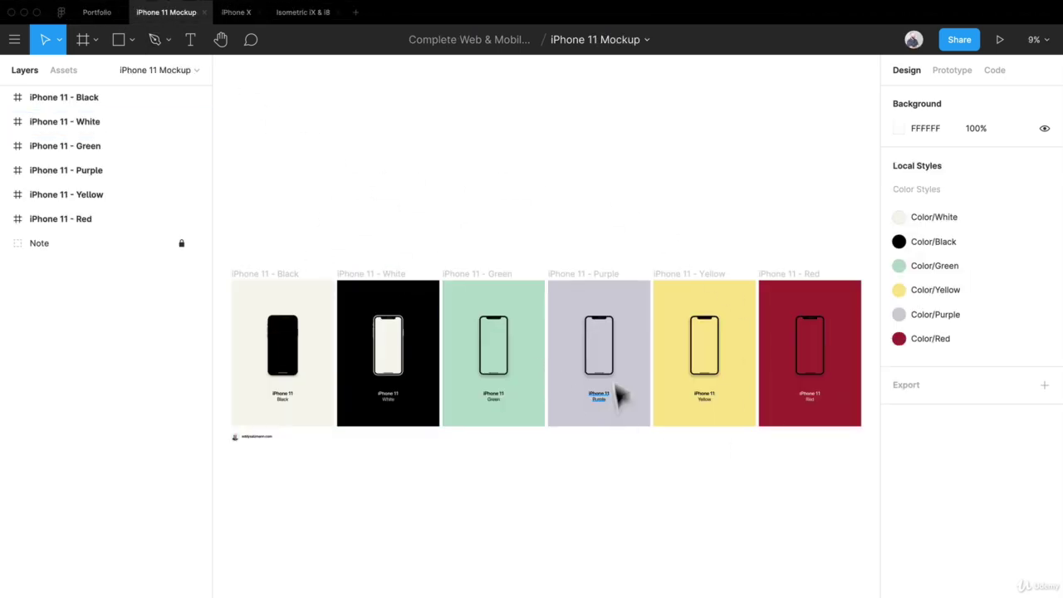
scroll(616, 390, up, 10)
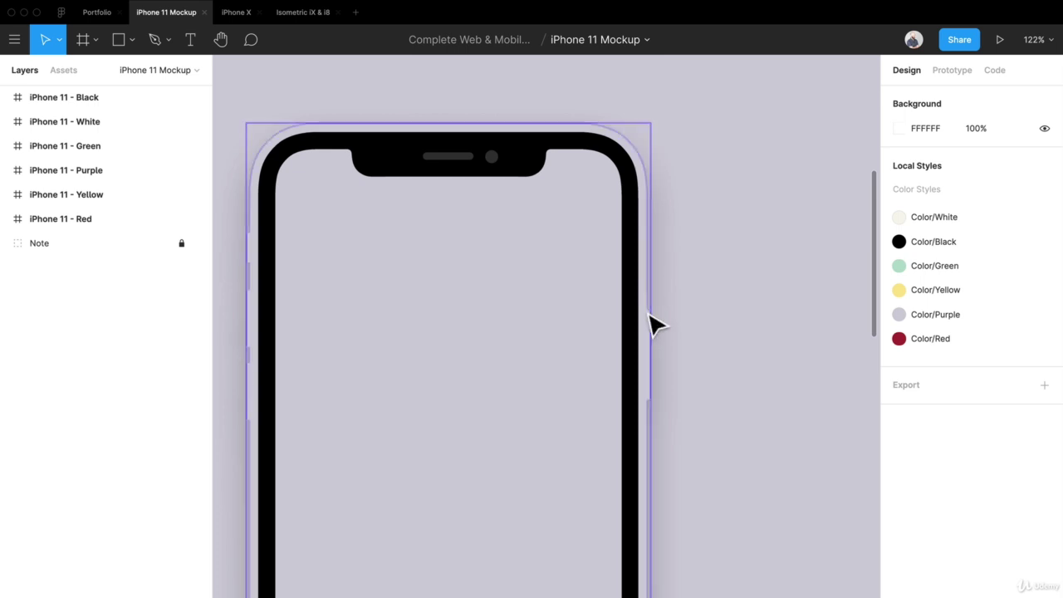
scroll(652, 324, down, 10)
drag(652, 330, 407, 329)
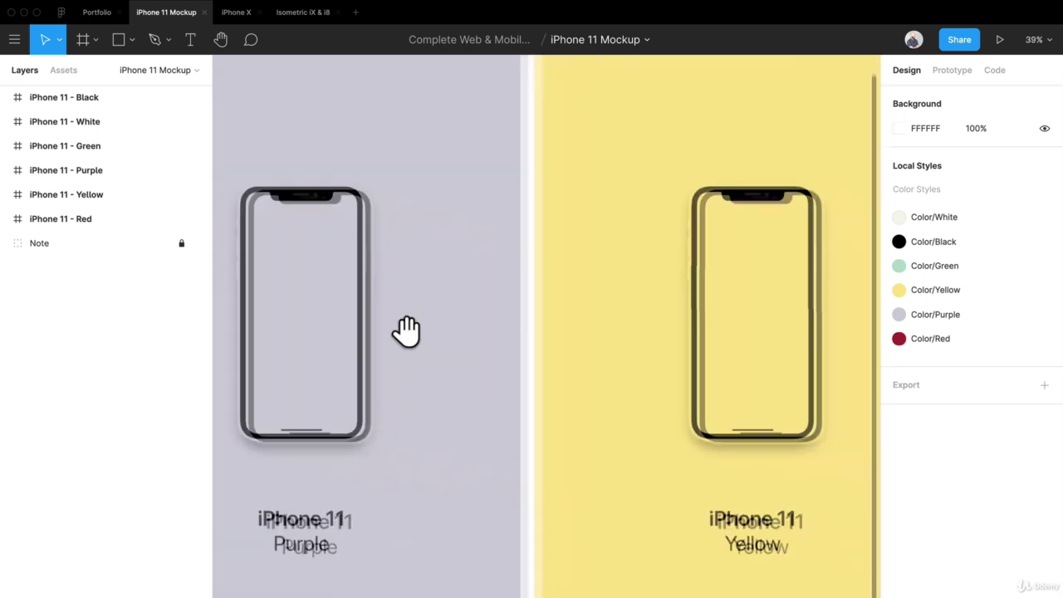
scroll(628, 349, up, 4)
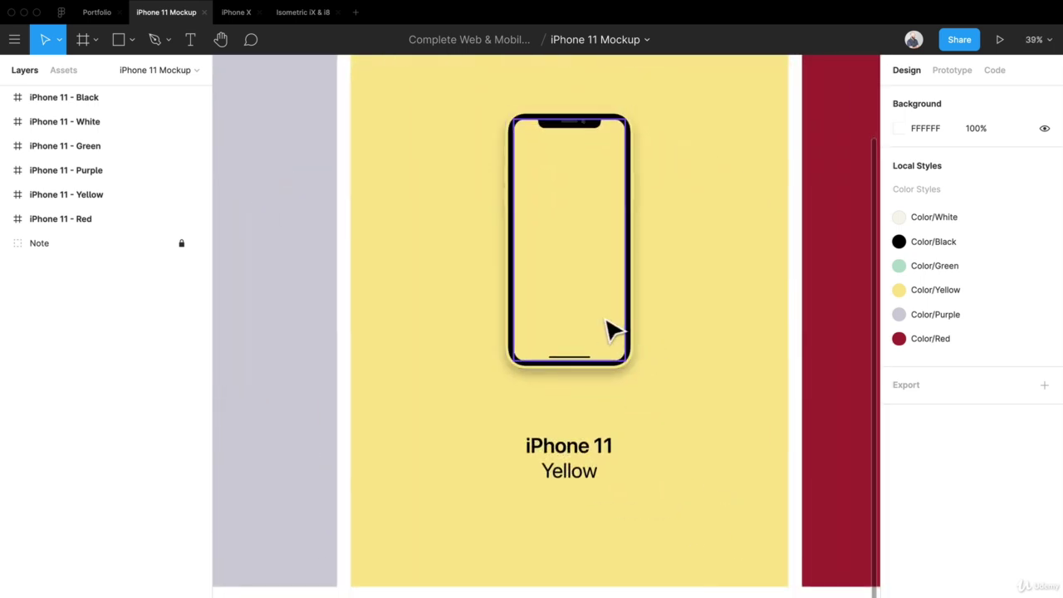
Try moving the iPhone 11 device out of the Yellow frame onto the empty canvas above, and undo the move
scroll(610, 341, down, 4)
drag(592, 296, 580, 123)
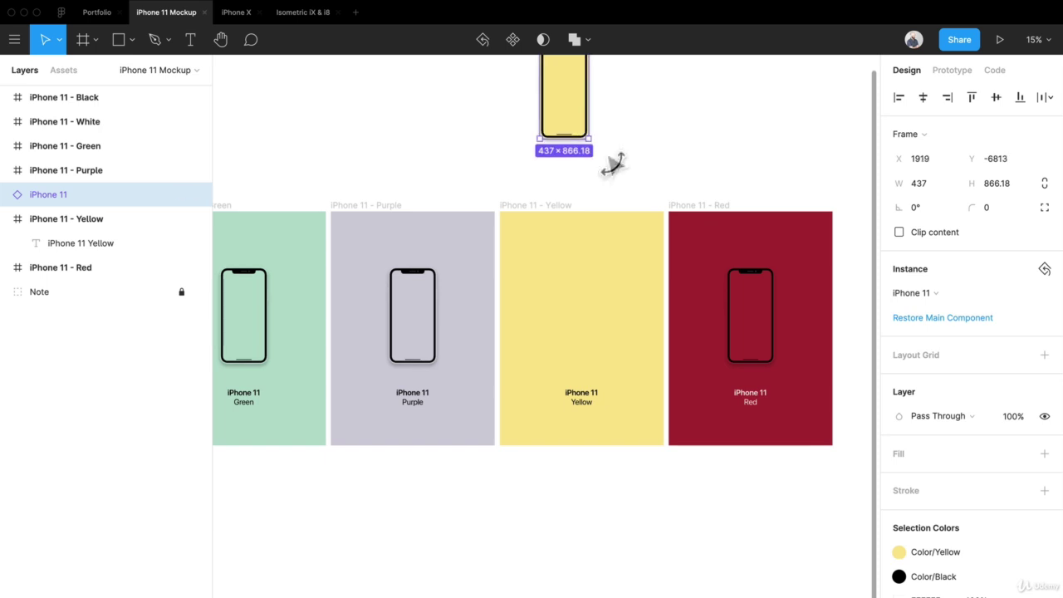
scroll(614, 166, up, 2)
scroll(581, 285, up, 8)
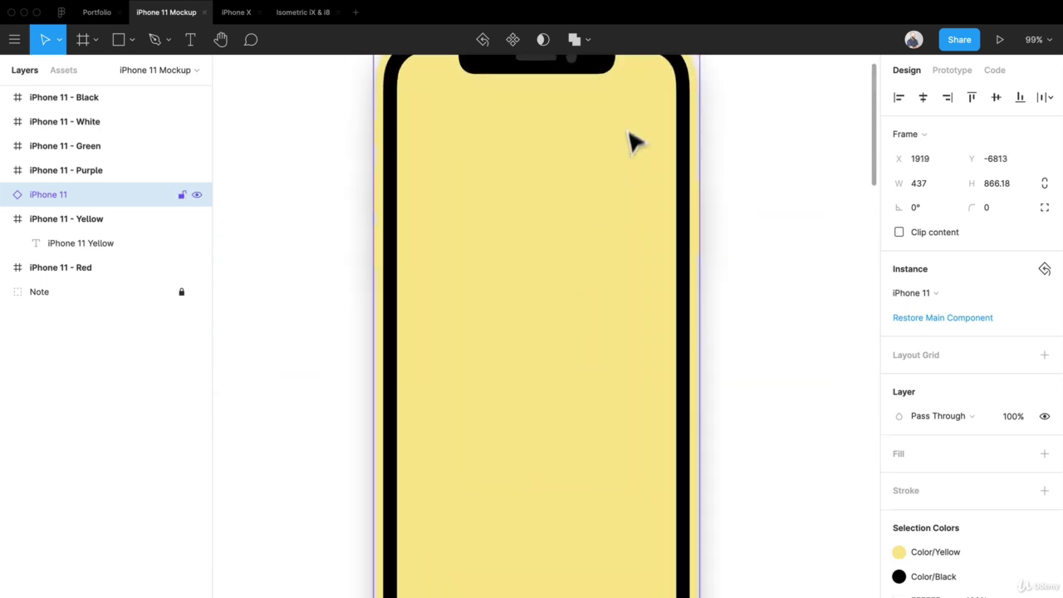
key(ctrl+z)
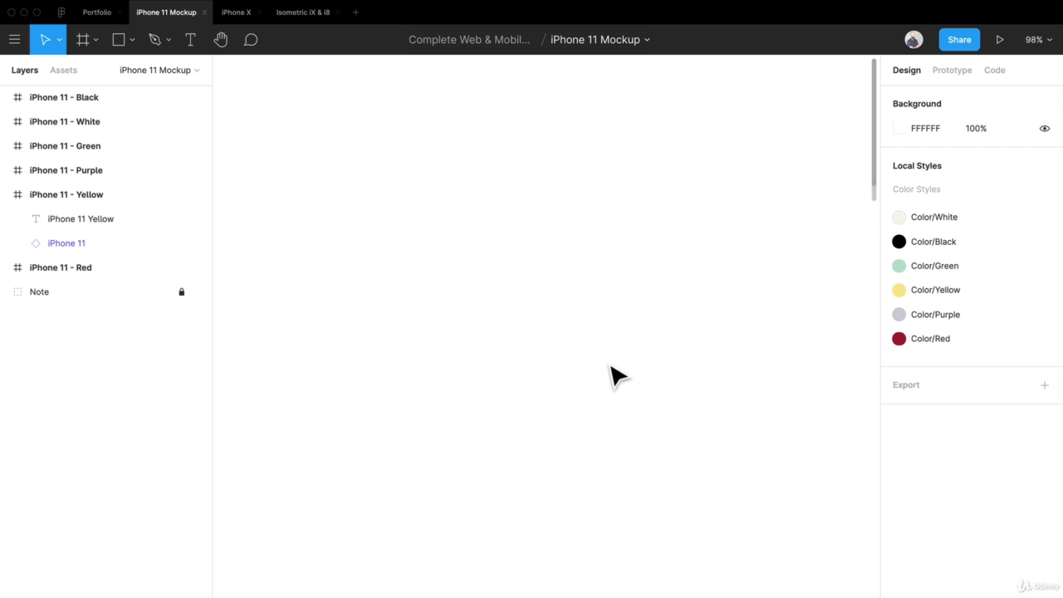
Copy the iPhone 11 - Yellow frame from the mockup file and paste it below the screens on the Portfolio Pieces page
scroll(612, 374, down, 5)
click(612, 430)
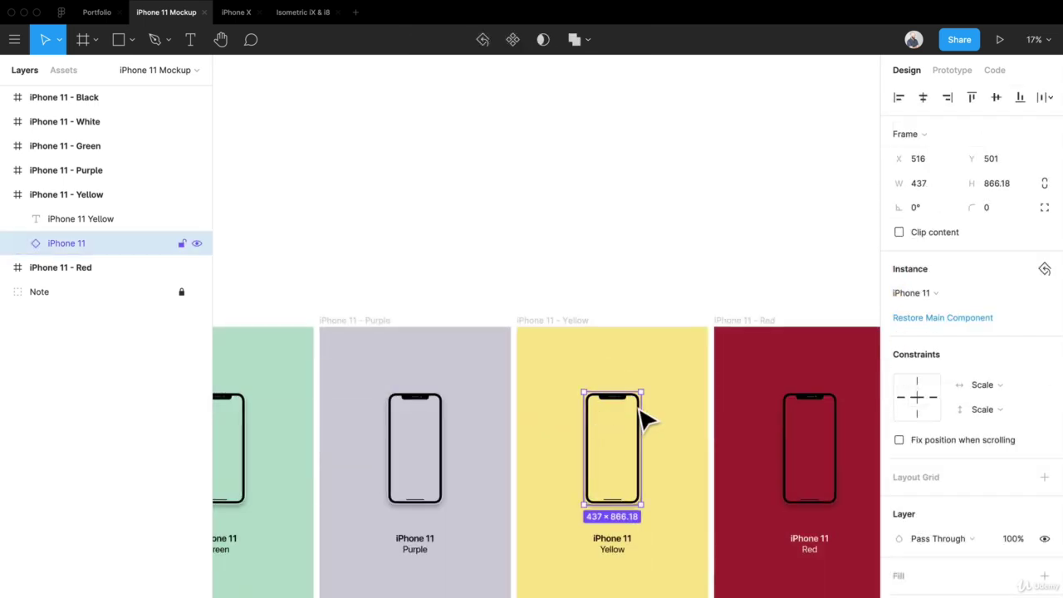
scroll(505, 384, down, 3)
click(629, 349)
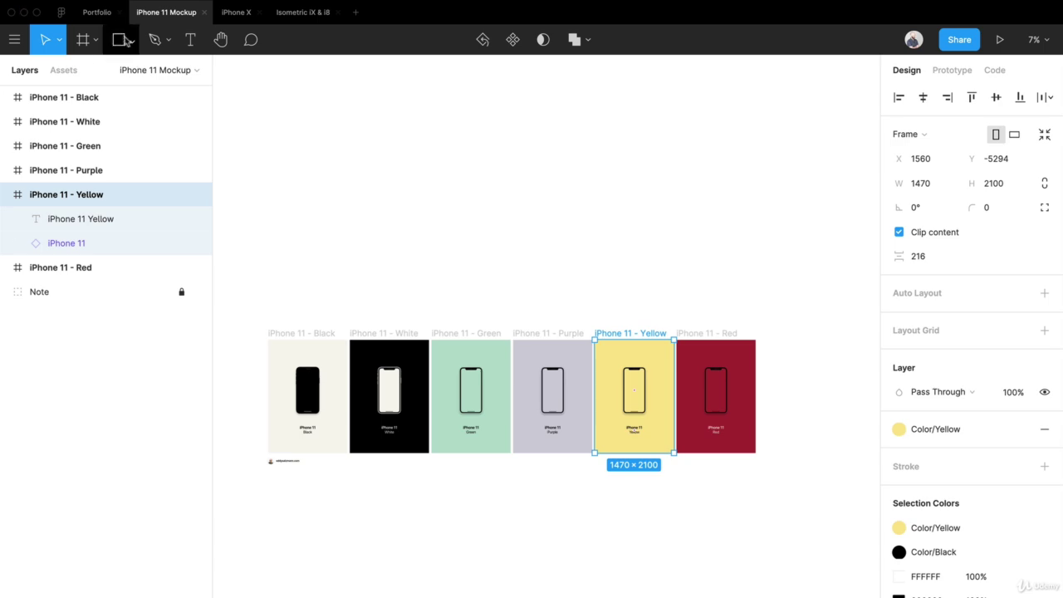
click(103, 15)
scroll(629, 254, down, 5)
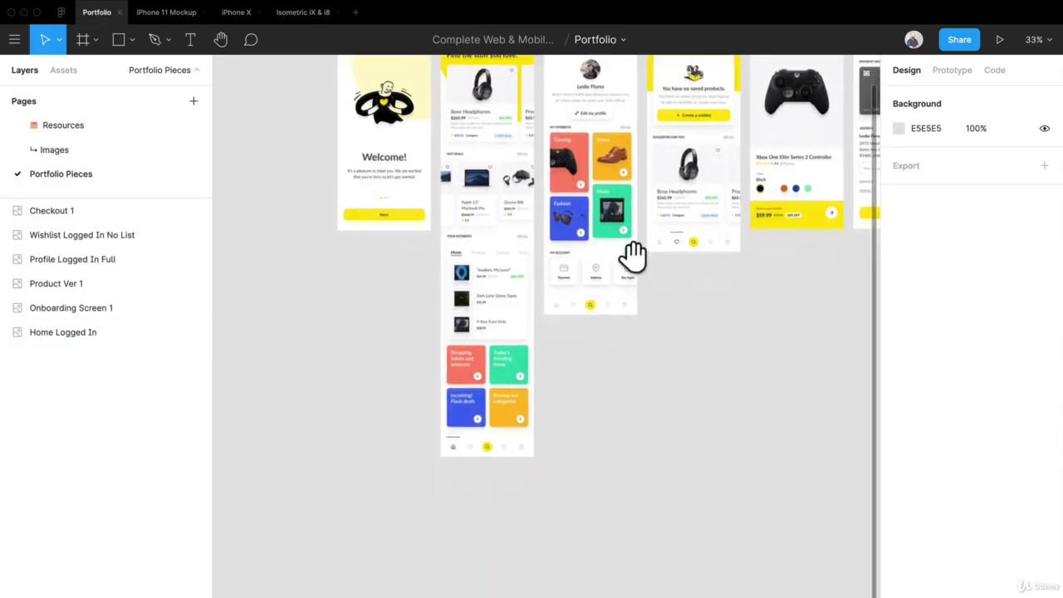
scroll(612, 379, down, 5)
scroll(565, 490, down, 5)
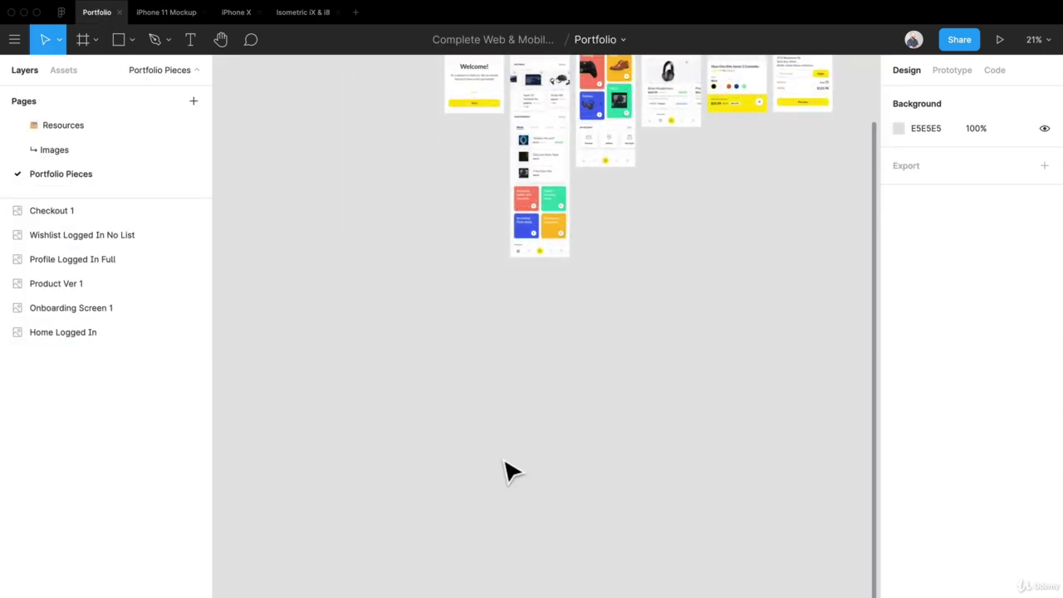
key(super+v)
Place the pasted iPhone 11 - Yellow frame to the left of the row of screens, at about X -3818, Y 396
drag(541, 351, 292, 303)
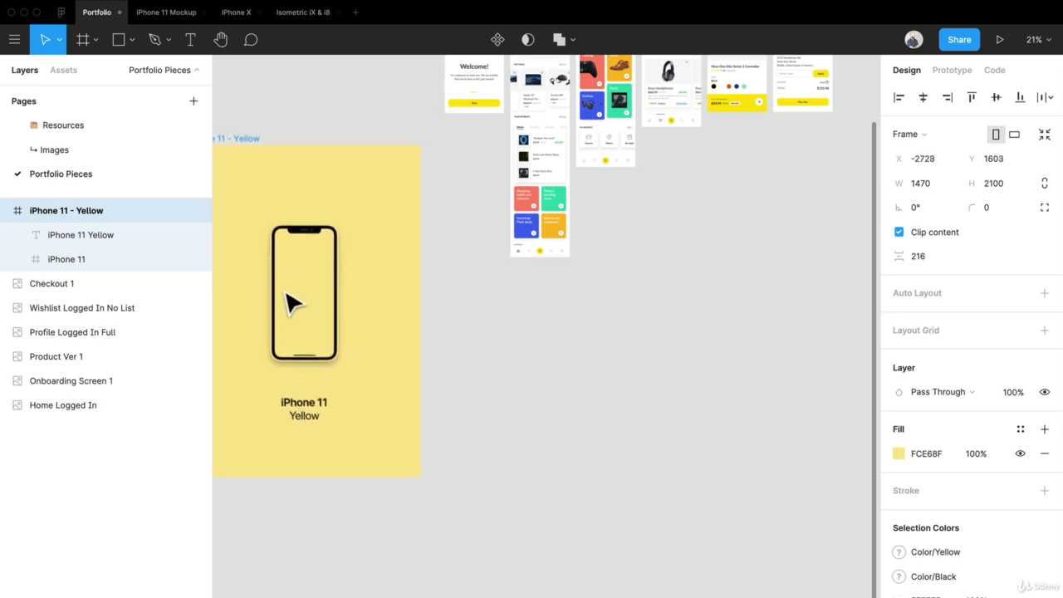
drag(470, 321, 673, 365)
drag(698, 540, 461, 332)
click(646, 341)
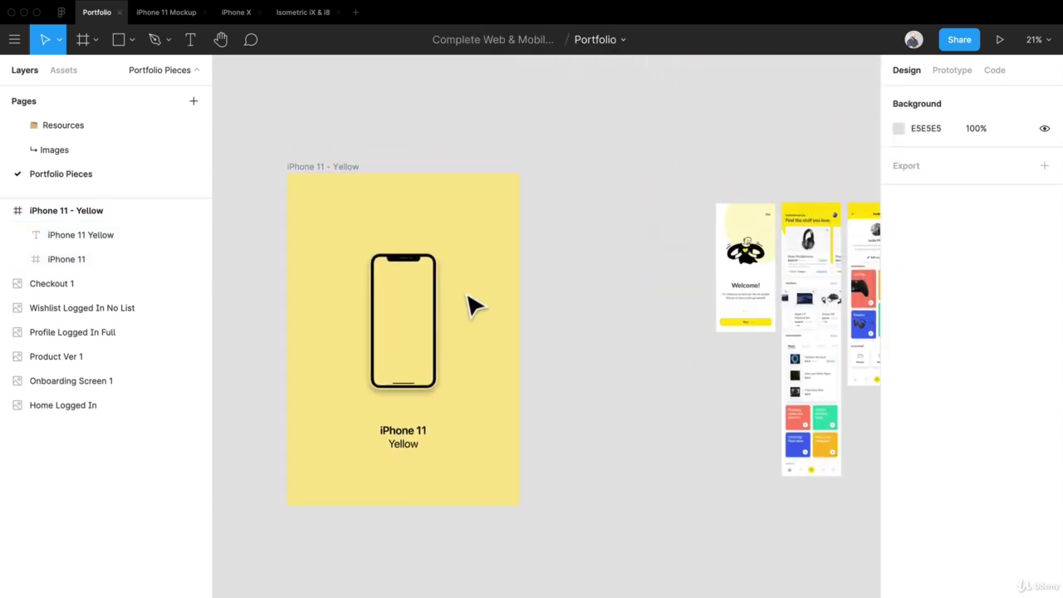
Delete the "iPhone 11 Yellow" caption beneath the phone in the mockup frame
double_click(406, 324)
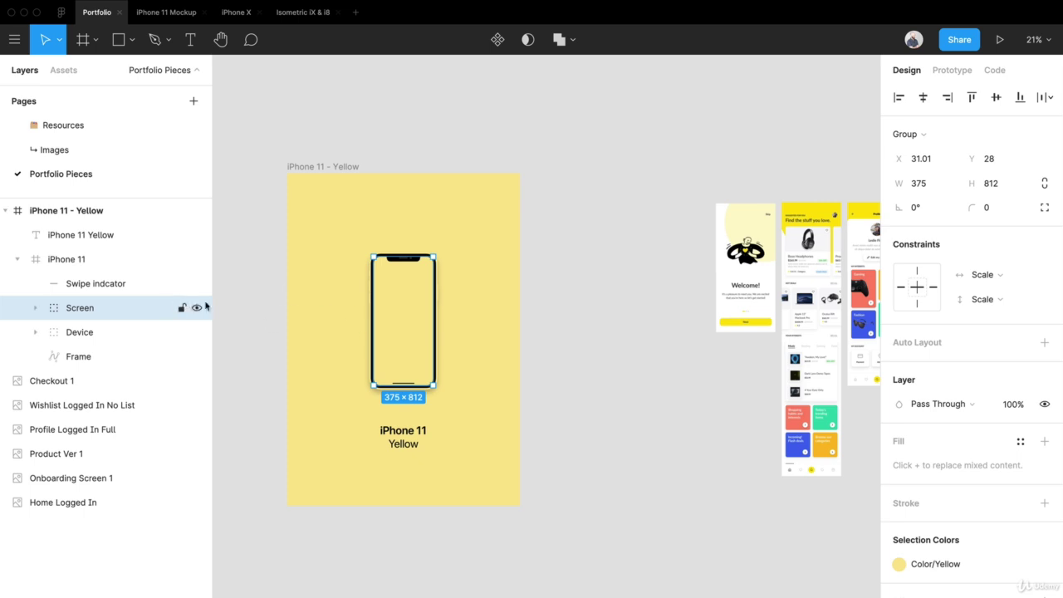
click(421, 443)
key(BackSpace)
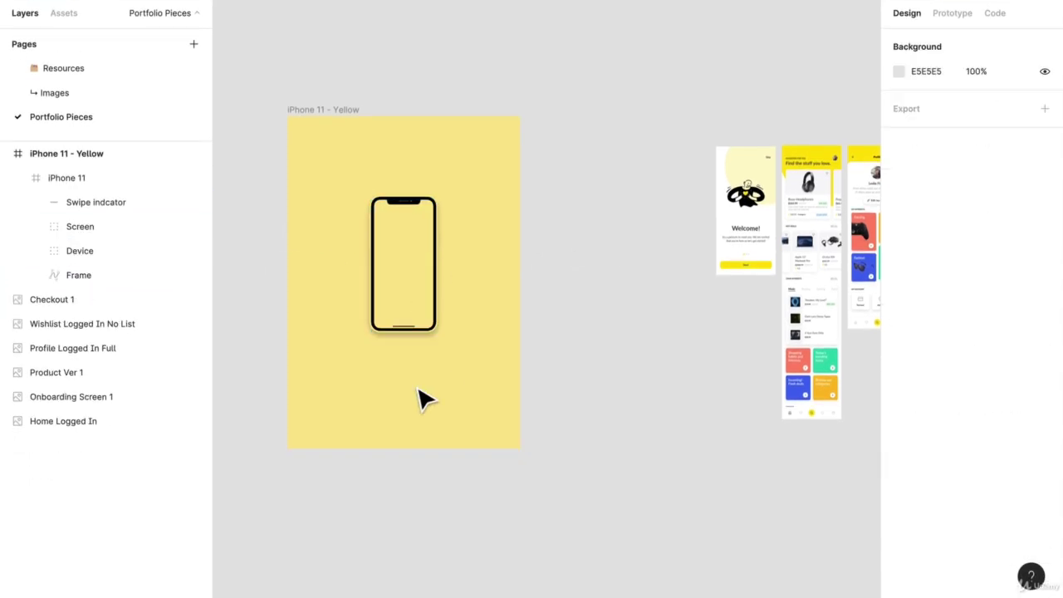
Rename the iPhone 11 - Yellow frame as Onboarding
right_click(418, 389)
click(332, 152)
click(341, 73)
click(358, 109)
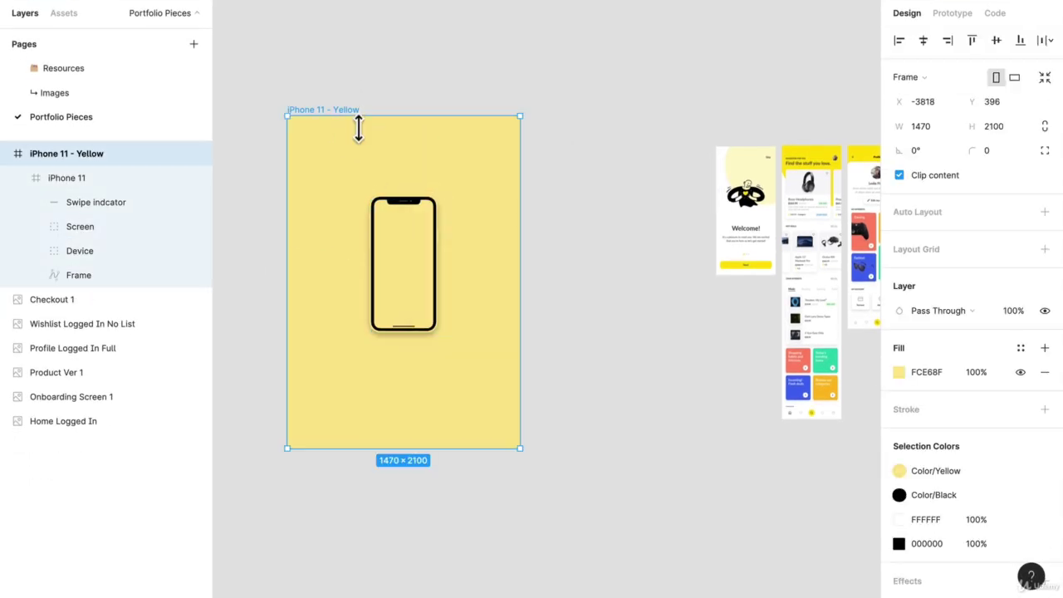
key(ctrl+r)
text(oNBOARDI)
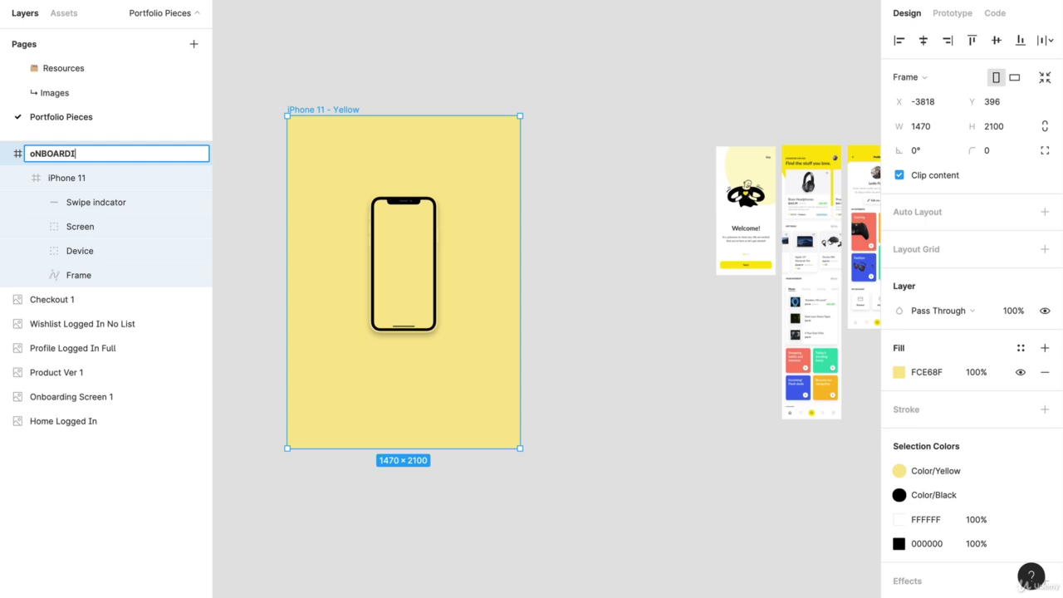
key(ctrl+a)
text(Onb)
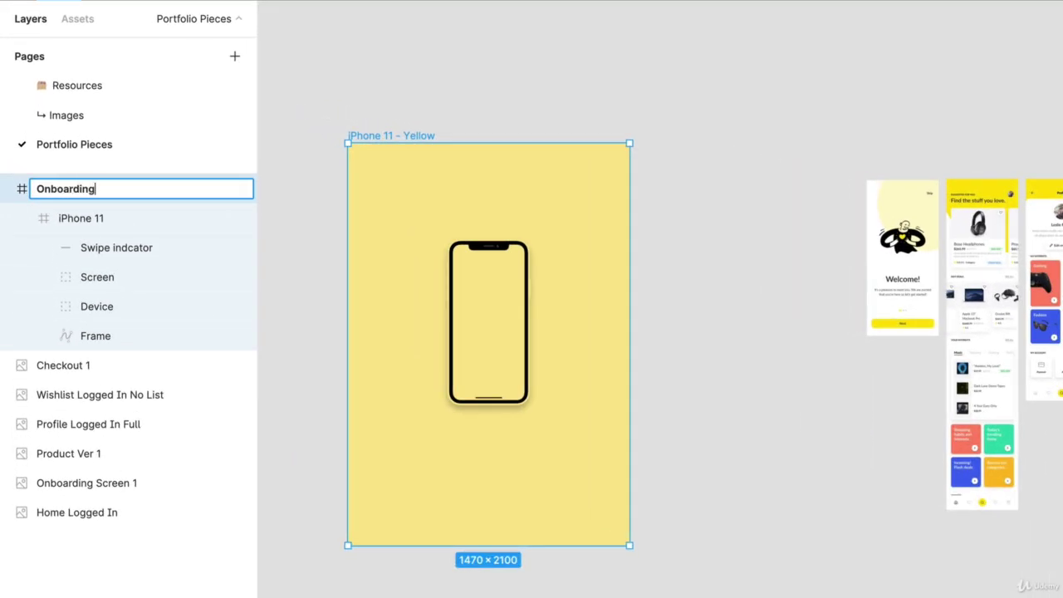
key(Return)
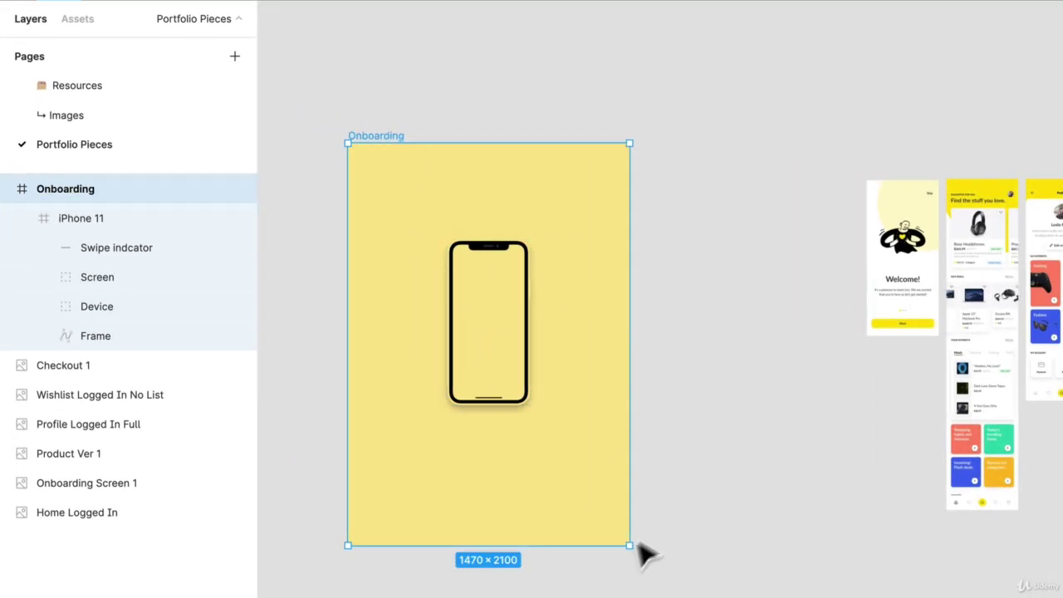
Resize the Onboarding frame to a wider, landscape shape about 1354 px high and centre the phone horizontally in it
drag(629, 561, 630, 457)
drag(548, 143, 548, 199)
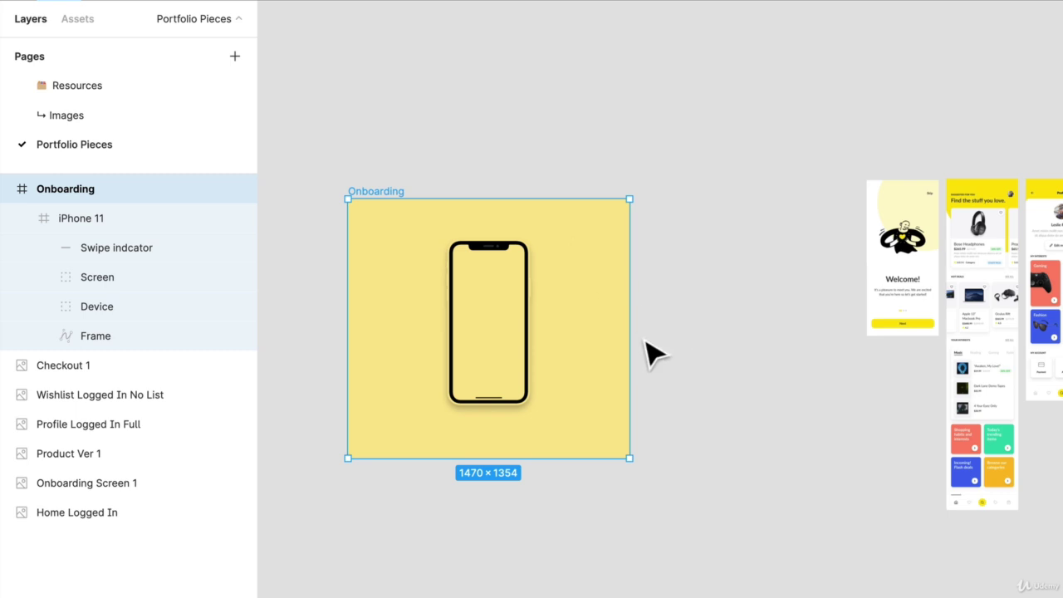
drag(631, 349, 696, 351)
click(495, 314)
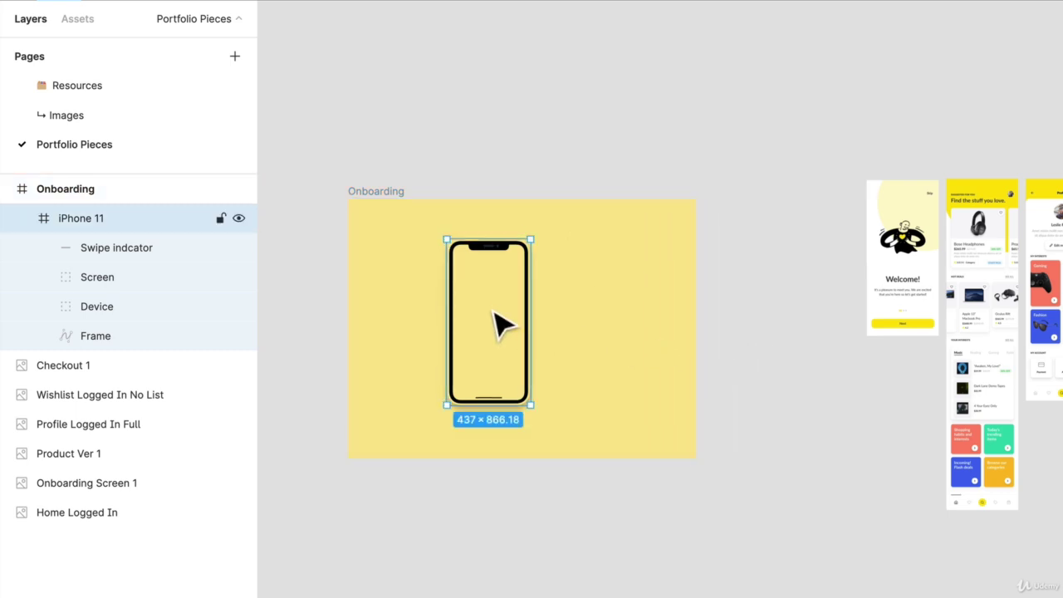
drag(493, 314, 528, 316)
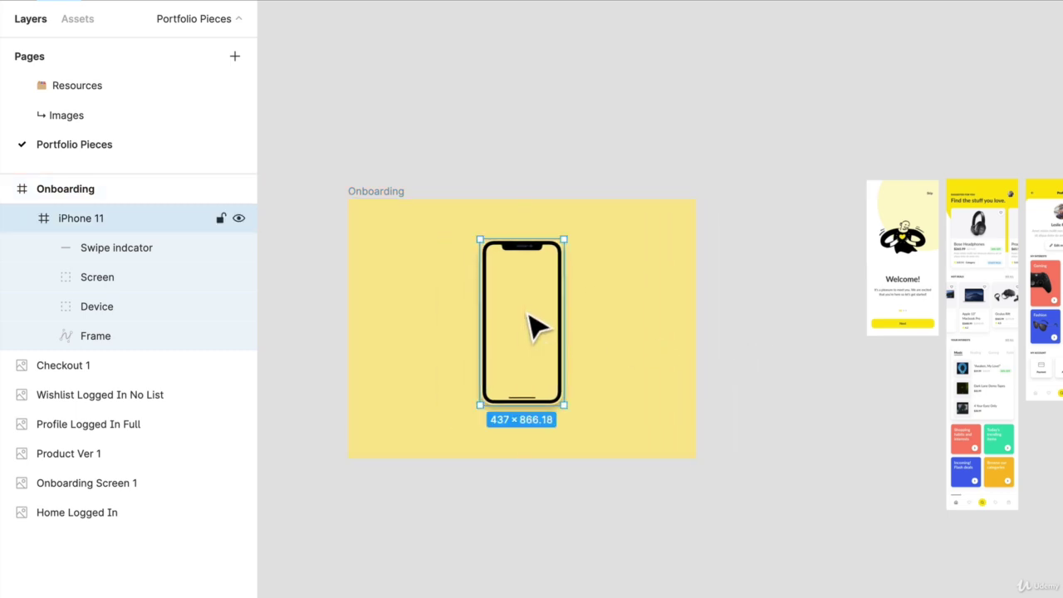
scroll(536, 326, up, 2)
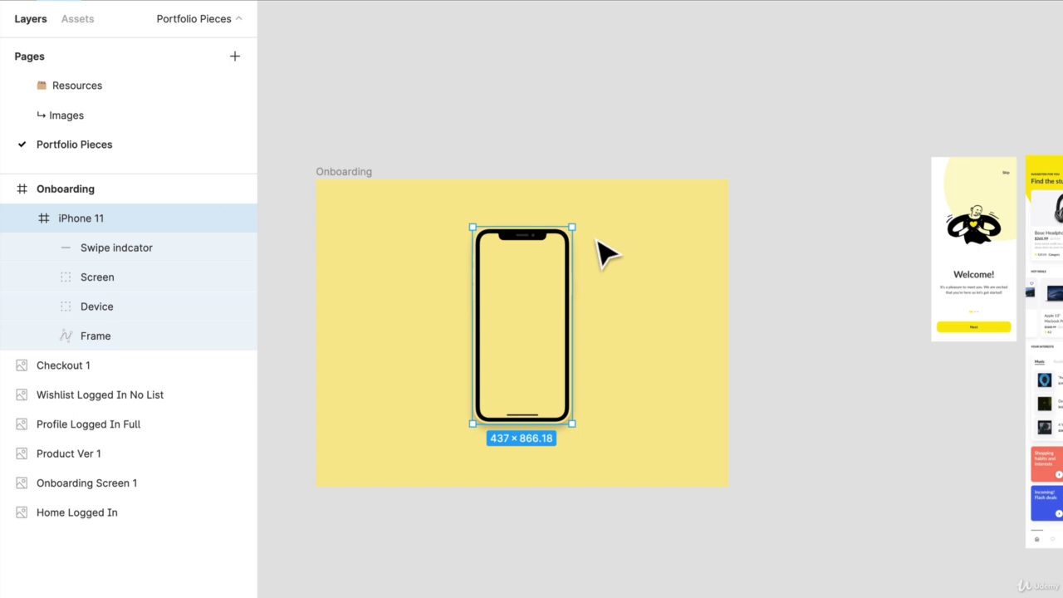
Duplicate the Onboarding screen image beside the mockup frame and cut the duplicate for reuse
drag(988, 220, 865, 355)
key(ctrl+z)
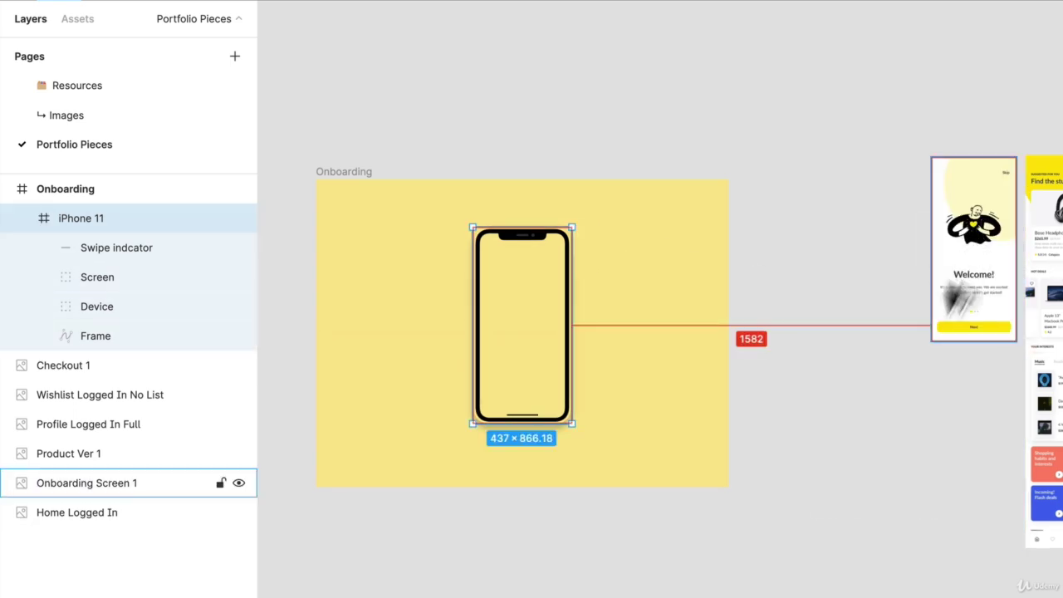
drag(948, 239, 747, 448)
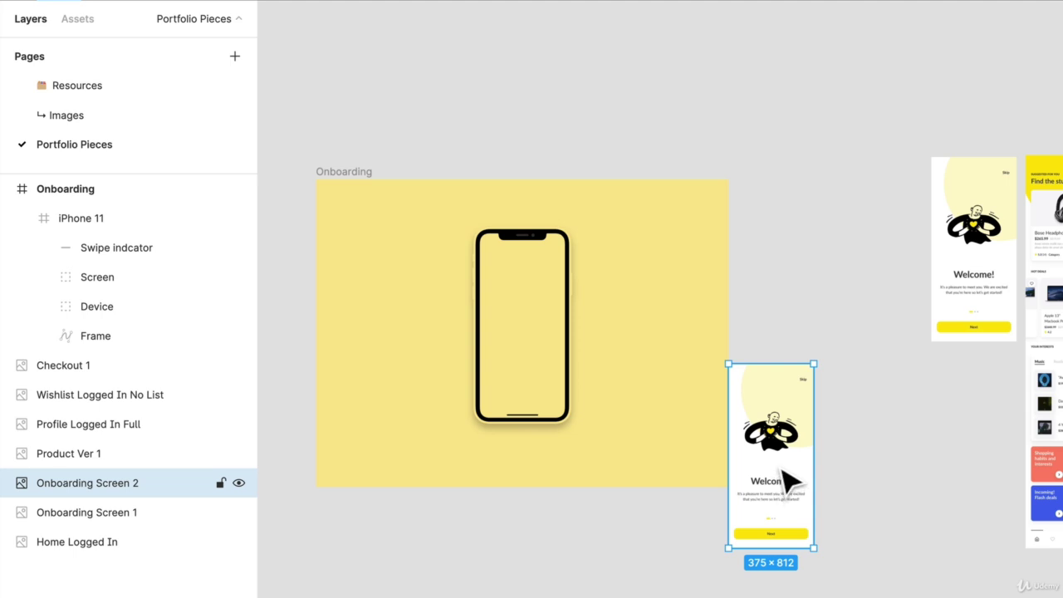
key(Delete)
Paste the cut Onboarding image above the Content layer in the iPhone 11's Screen mask group, and delete the Content layer
click(512, 308)
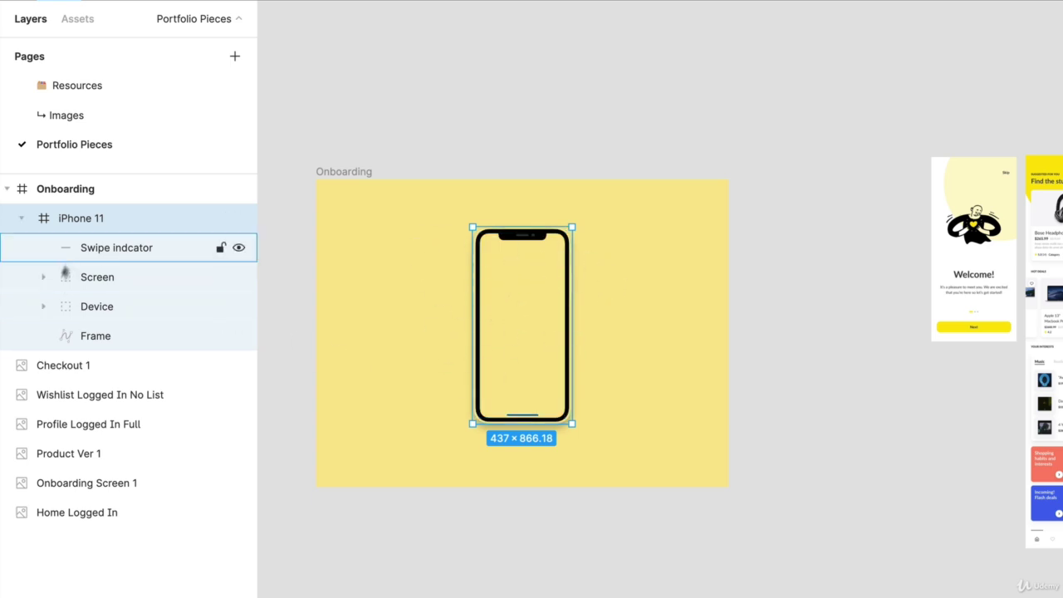
click(43, 279)
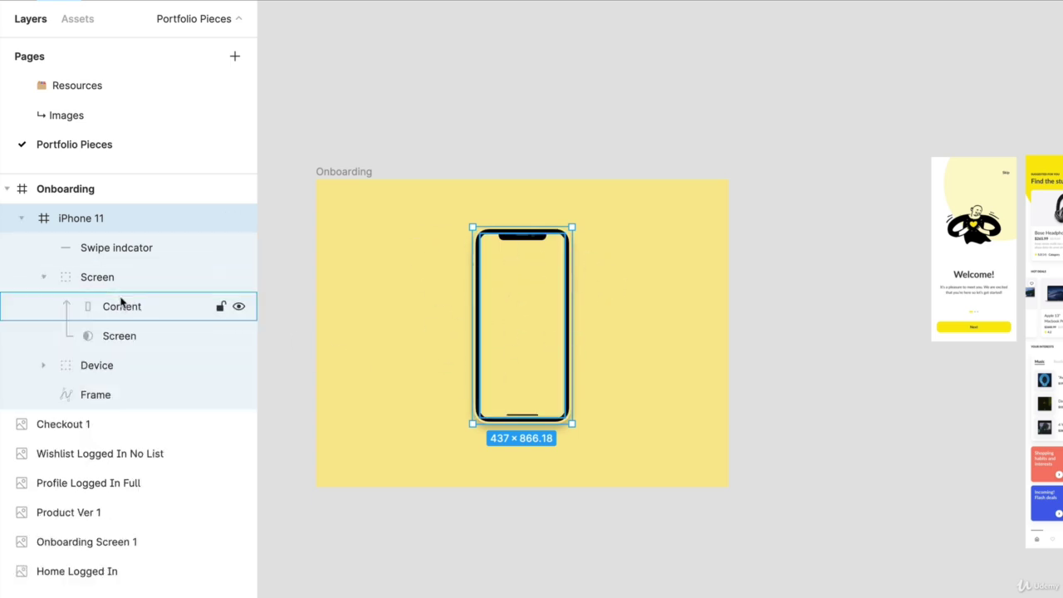
click(122, 309)
key(ctrl+v)
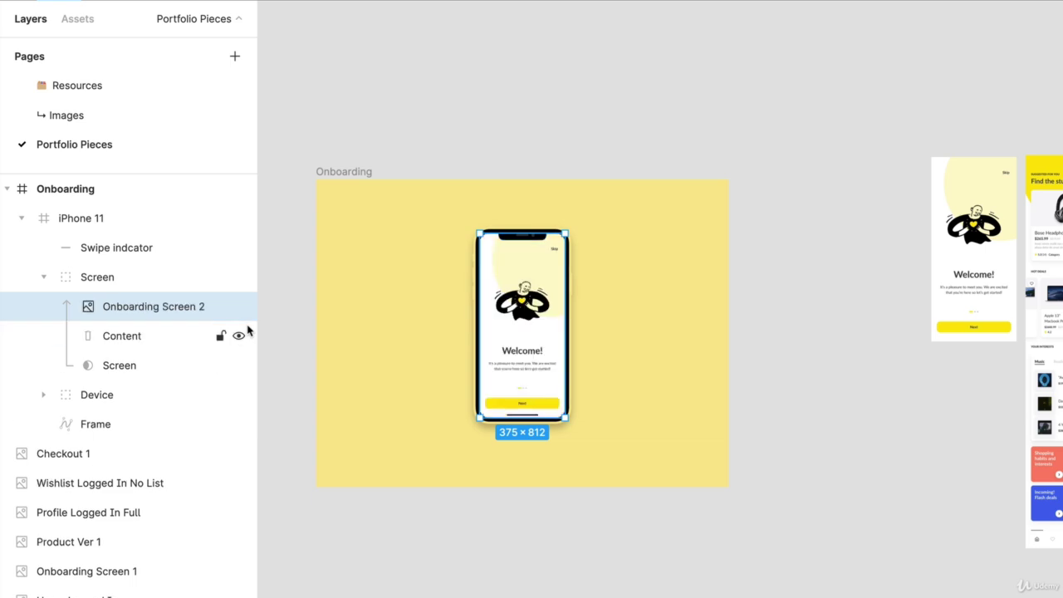
click(161, 332)
key(Delete)
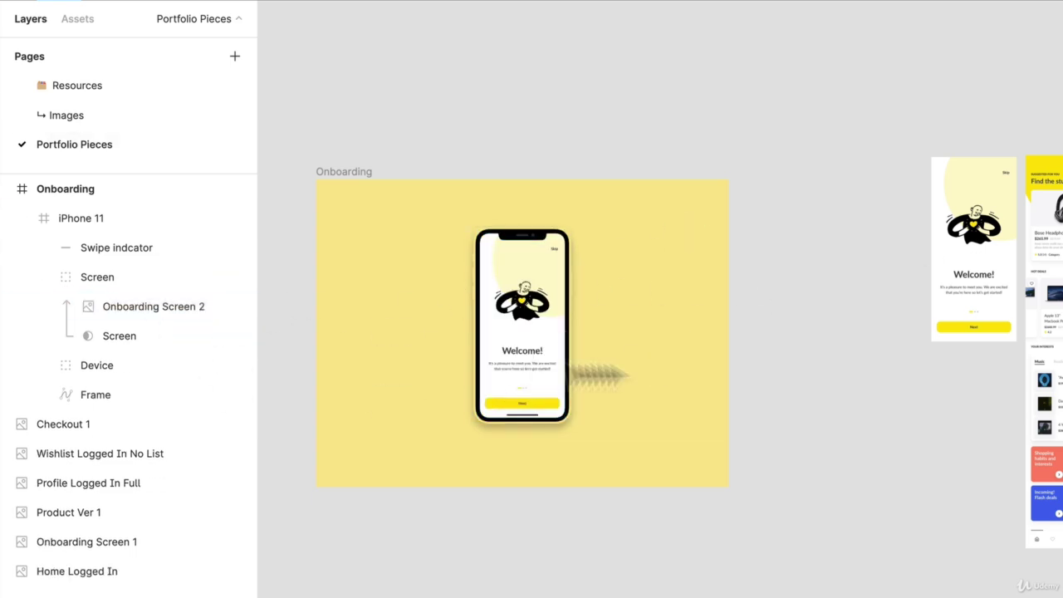
click(169, 312)
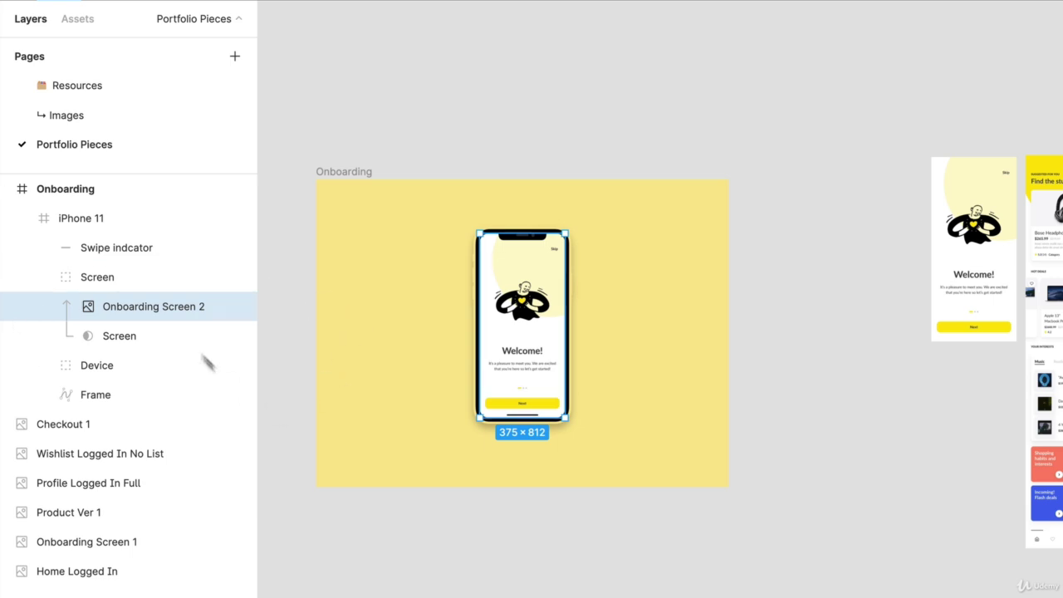
Enlarge the iPhone 11 mockup proportionally and centre it in the Onboarding frame
scroll(605, 332, up, 3)
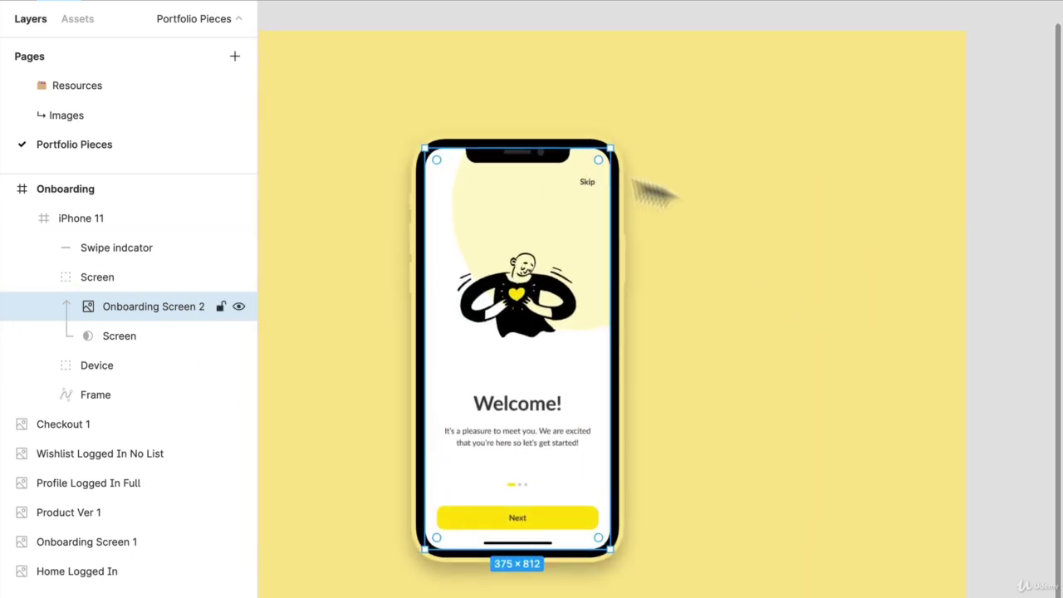
click(728, 347)
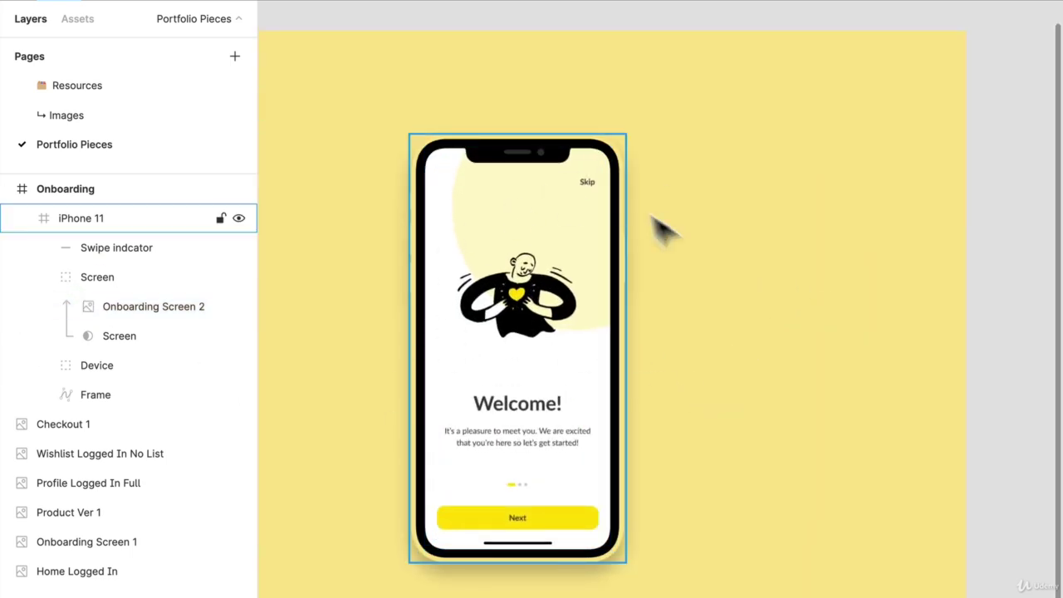
scroll(743, 408, down, 3)
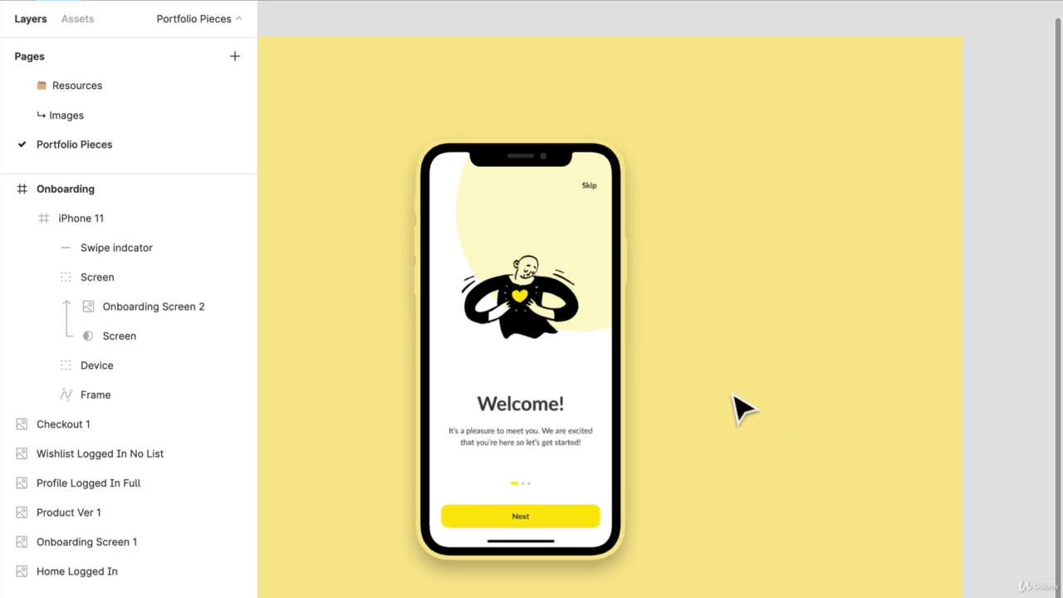
click(640, 452)
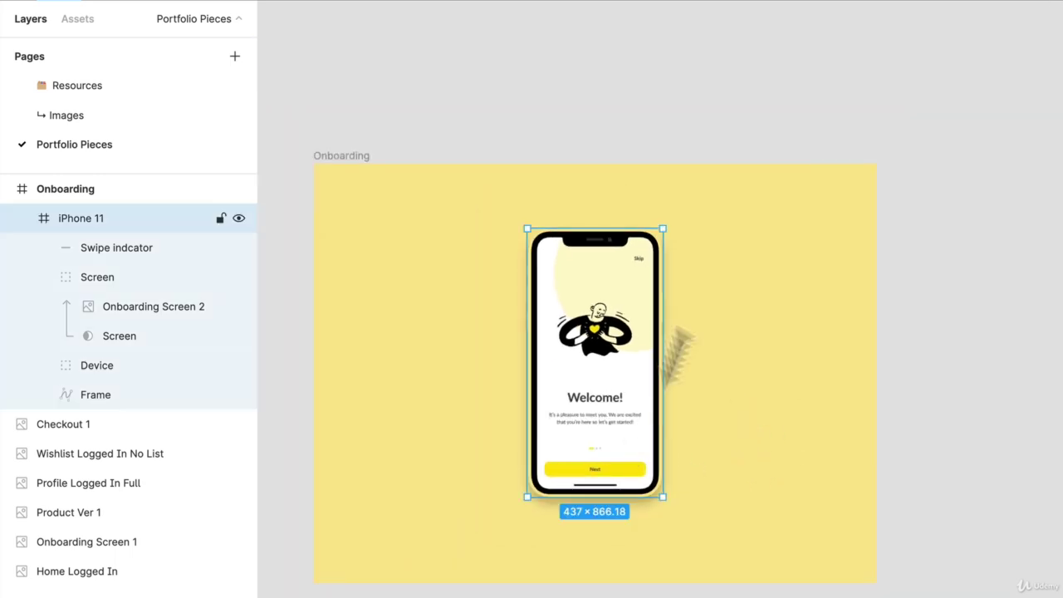
drag(676, 241, 703, 253)
drag(632, 315, 632, 326)
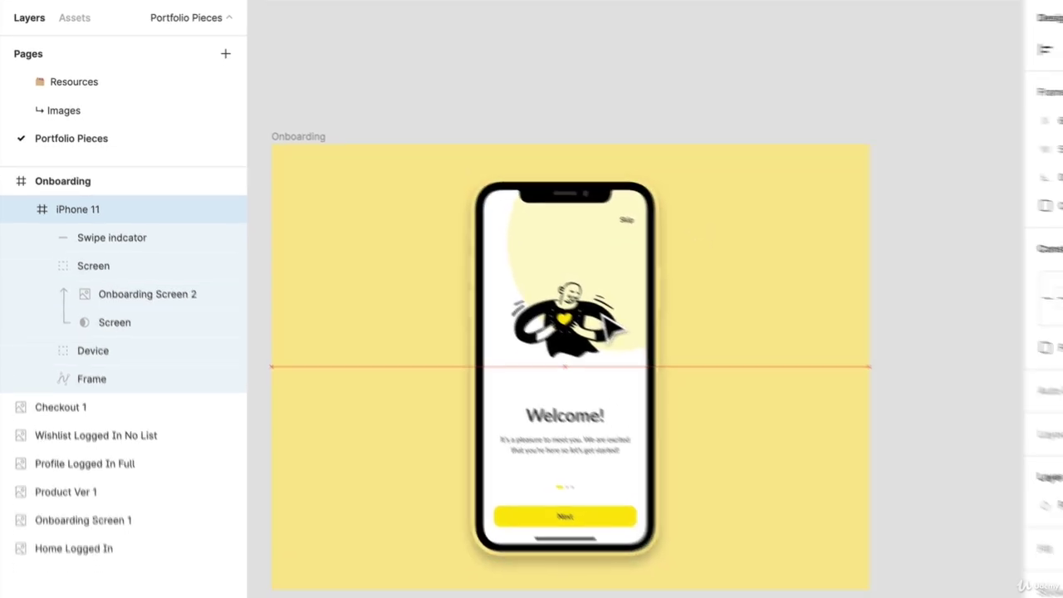
Duplicate the iPhone 11 mockup twice within the Onboarding frame and spread the three phones across it at staggered heights
drag(528, 278, 528, 278)
click(487, 104)
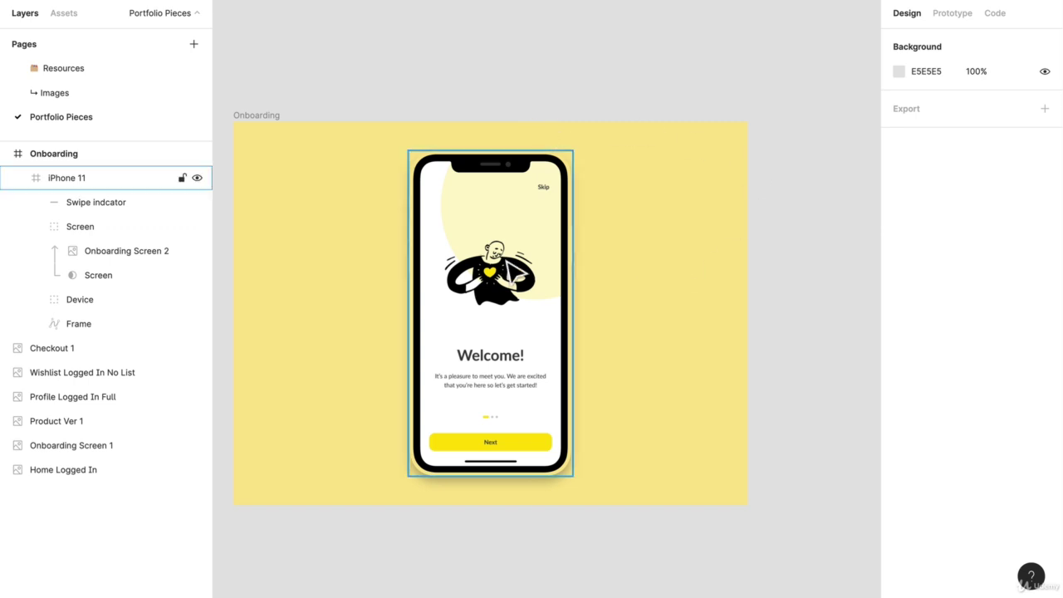
drag(540, 282, 677, 286)
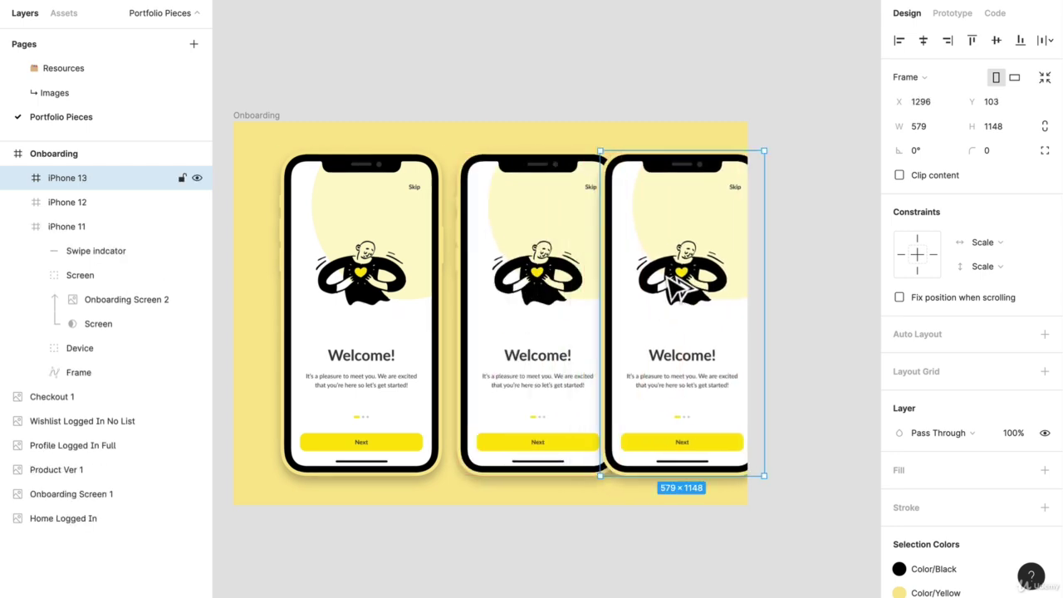
key(ctrl+z)
key(ctrl+z)
drag(360, 289, 340, 170)
drag(343, 210, 679, 285)
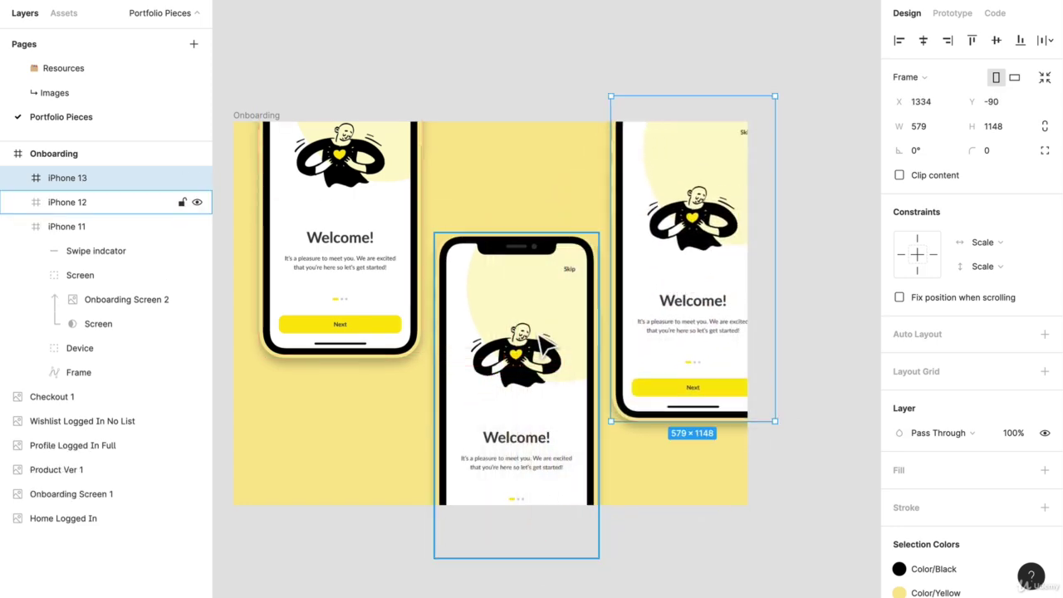
Scale the three phones down together to 961 px high and shift them up 90 px in the frame
key(ctrl+a)
drag(756, 538, 721, 517)
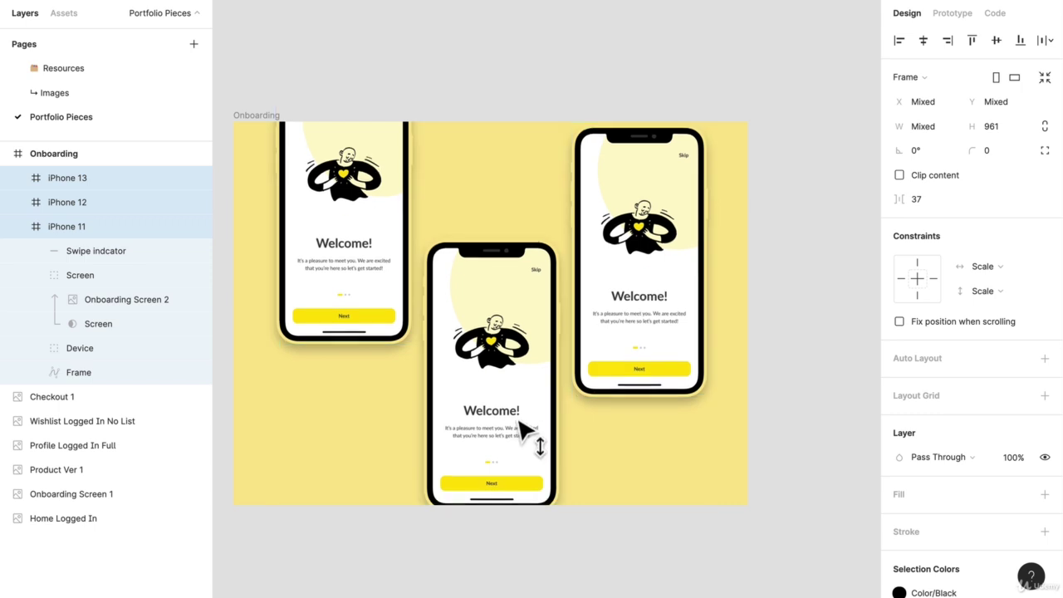
key(shift+Up)
key(shift+Up)
key(shift+Up)
key(shift+Up)
key(shift+Up)
key(shift+Up)
key(shift+Up)
key(shift+Up)
key(shift+Up)
key(Escape)
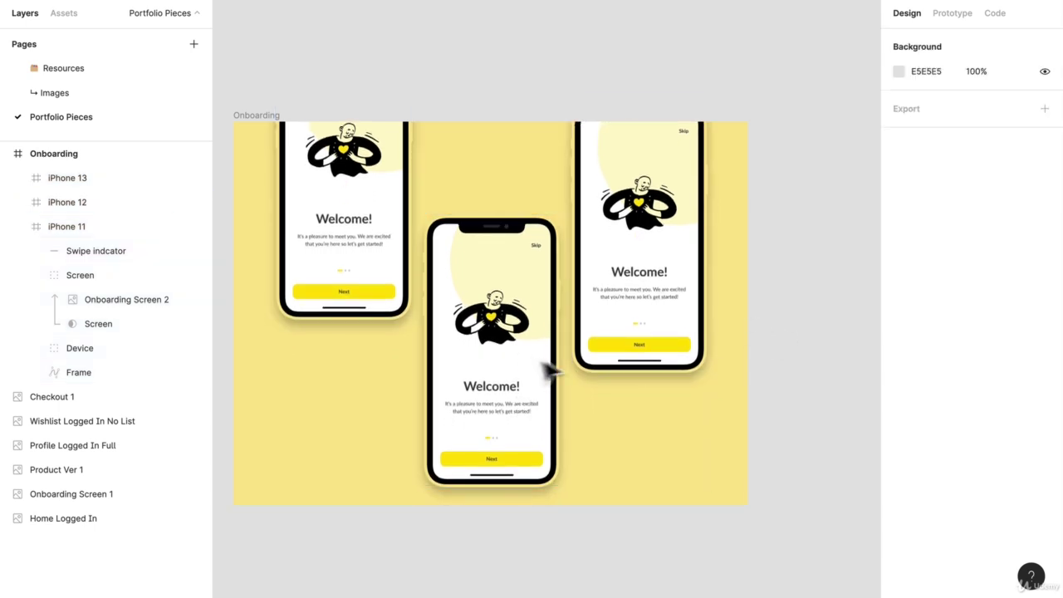
Arrange the phones in a descending diagonal by raising the middle one to Y 158 and lowering iPhone 13 to Y 514
drag(549, 371, 549, 323)
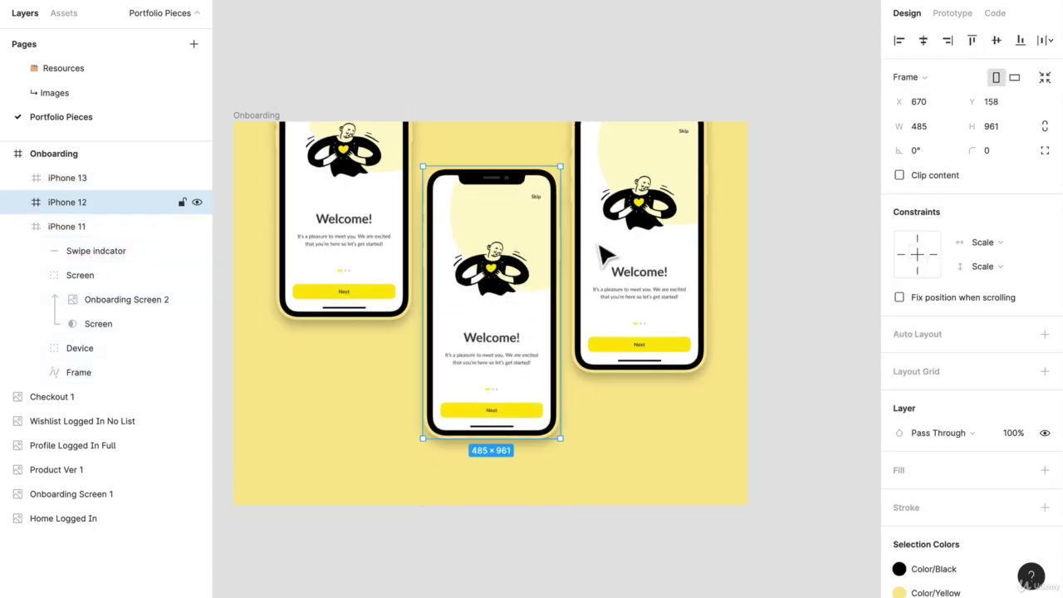
drag(604, 253, 644, 394)
click(837, 325)
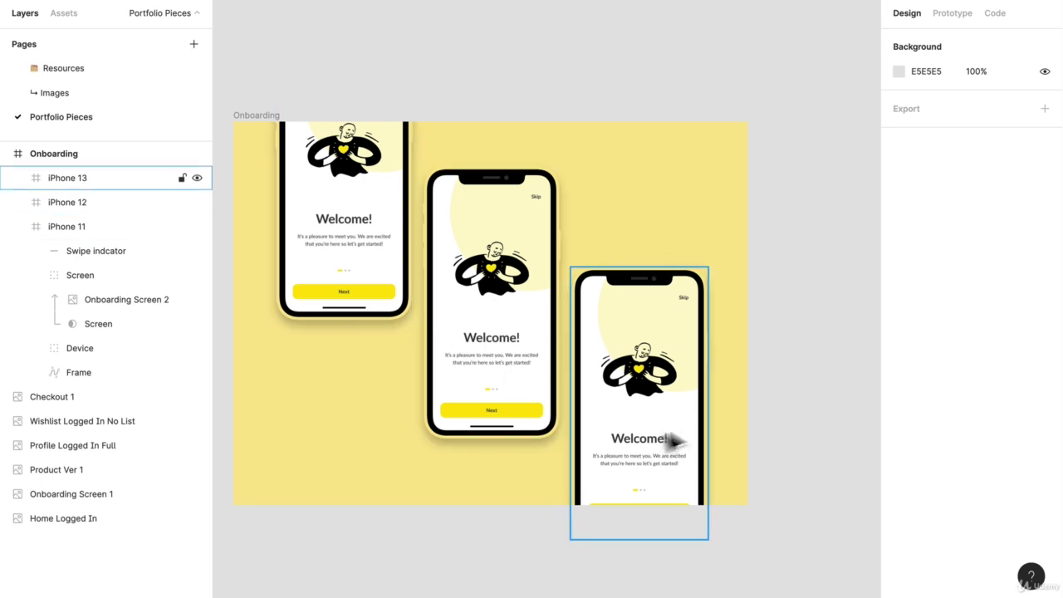
Add a second fill to the Onboarding frame above the yellow one and make it a radial gradient
click(247, 126)
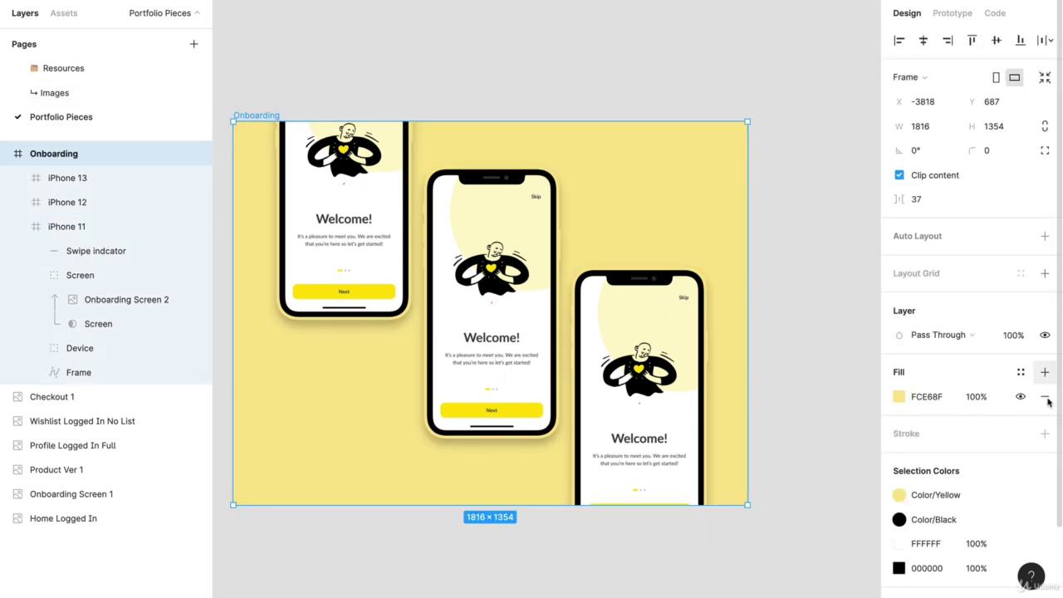
click(1044, 373)
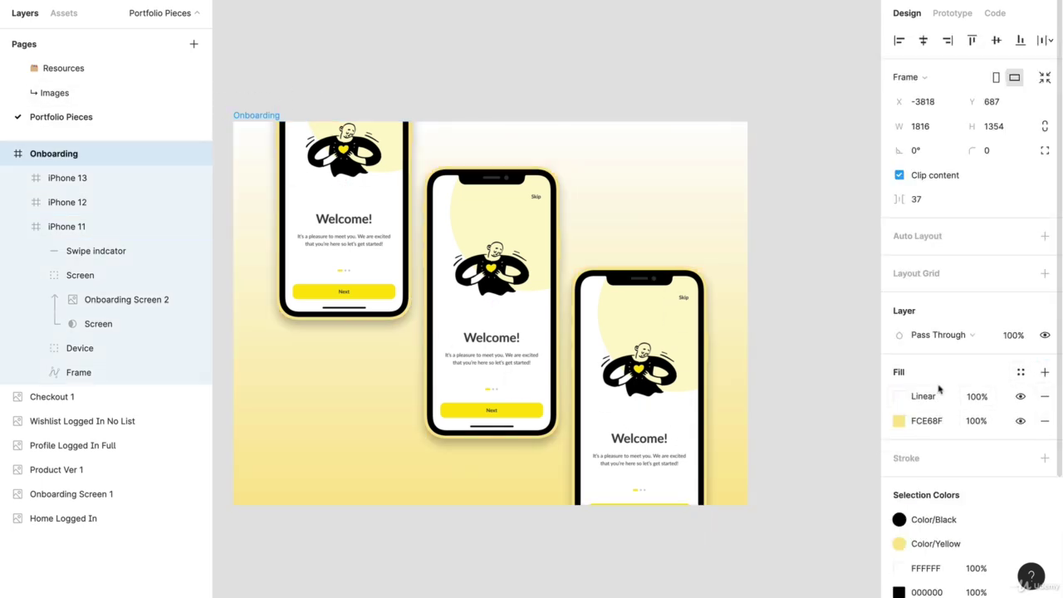
click(898, 397)
drag(799, 330, 687, 470)
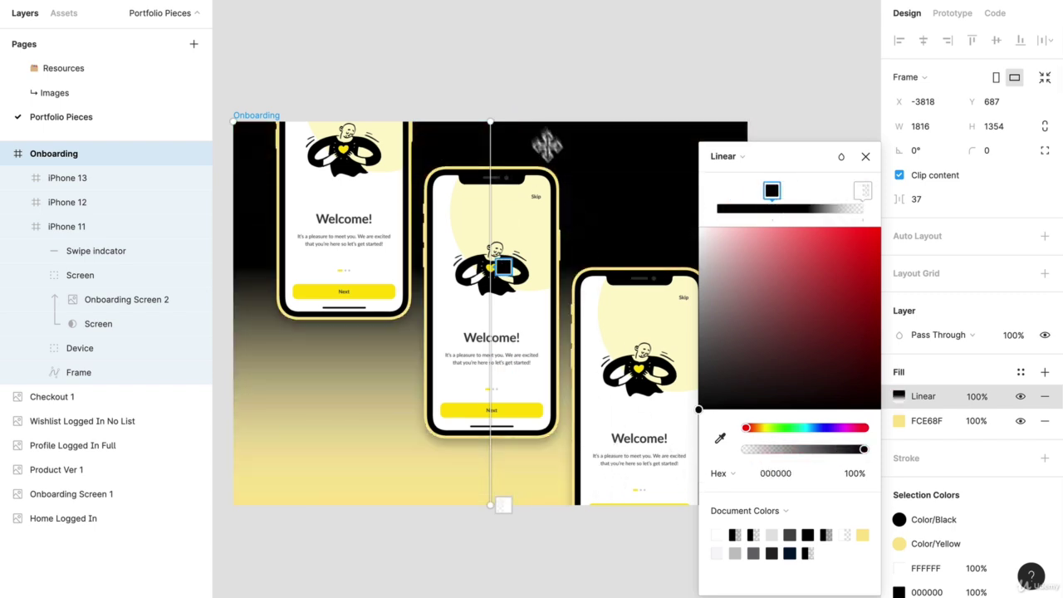
scroll(546, 147, up, 2)
click(730, 156)
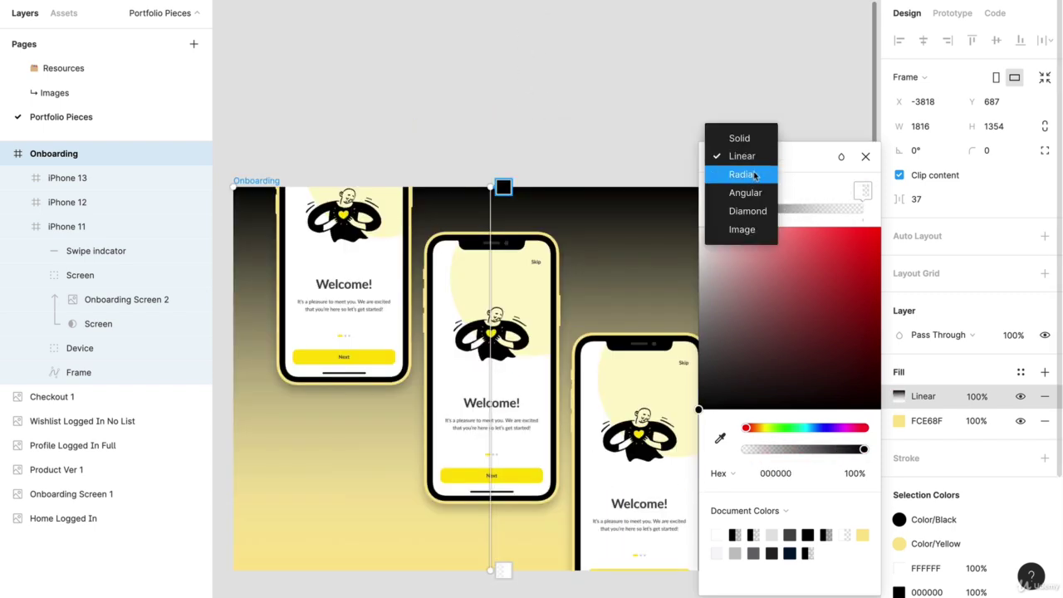
click(754, 175)
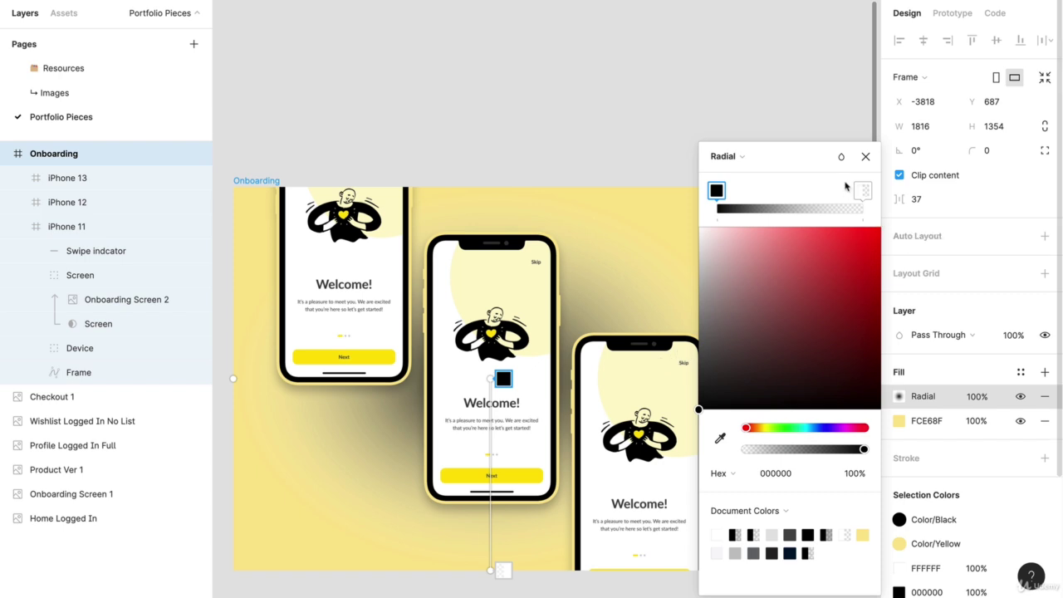
Make the gradient transparent at the centre and set its outer stop to a slightly darker yellow, F6DE82
click(841, 157)
click(863, 532)
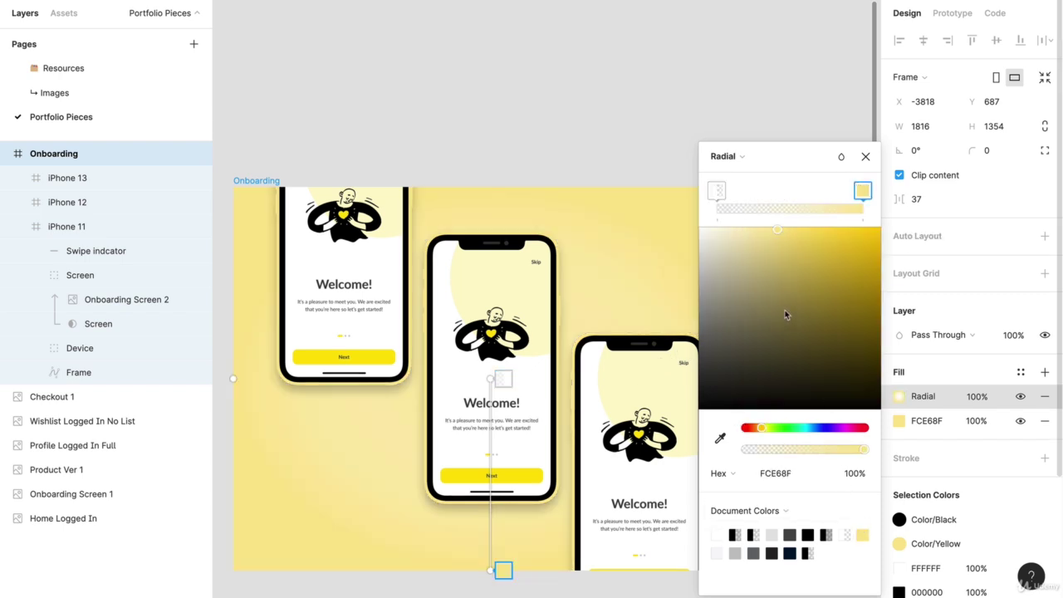
drag(862, 191, 794, 247)
key(ctrl+z)
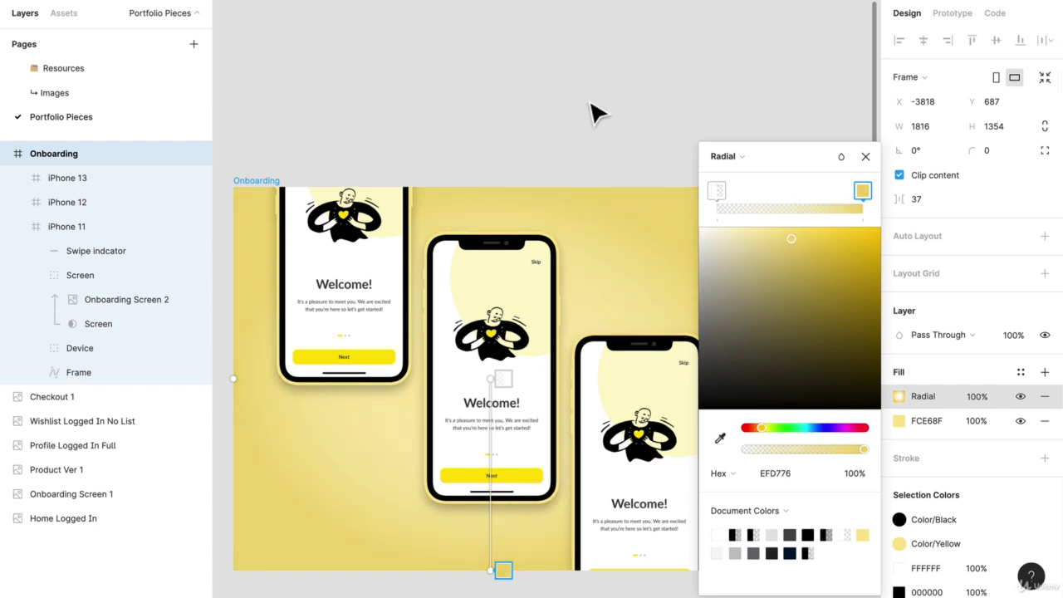
drag(788, 238, 782, 236)
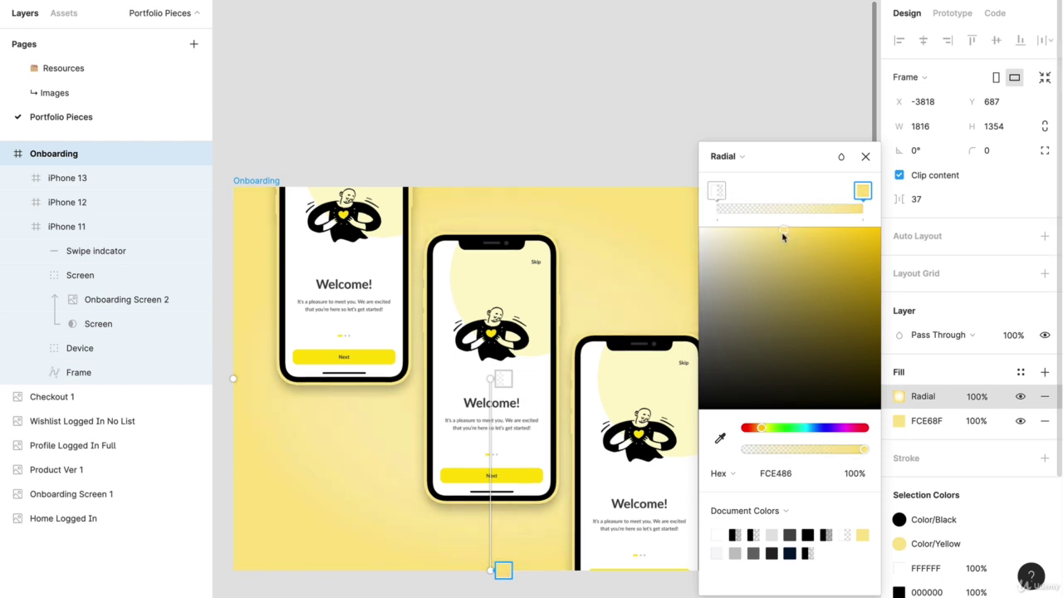
click(659, 72)
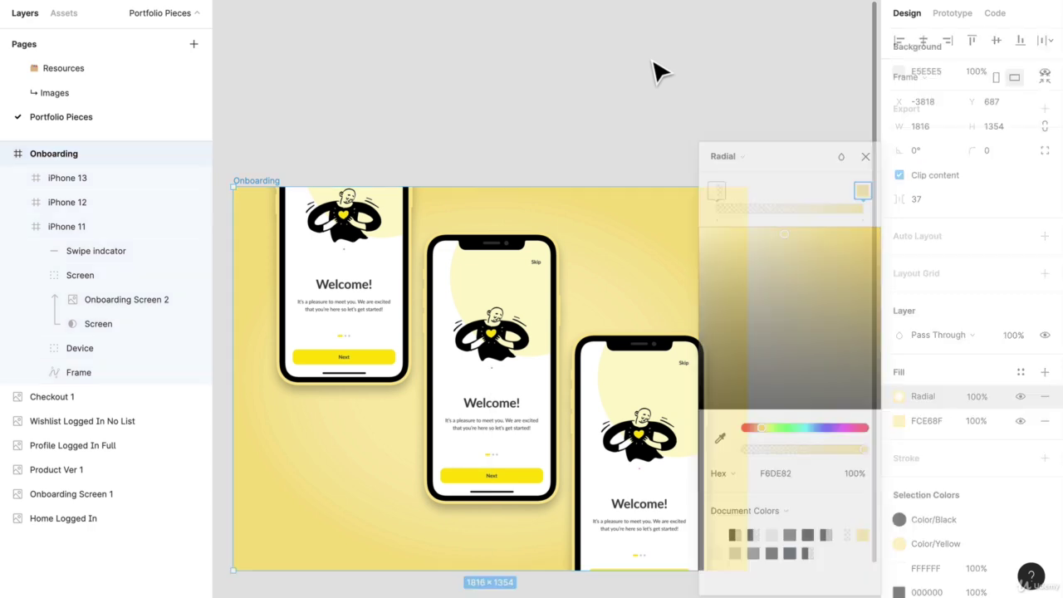
Duplicate the whole Onboarding frame and place the copy directly below the original
scroll(704, 213, down, 2)
scroll(768, 314, down, 2)
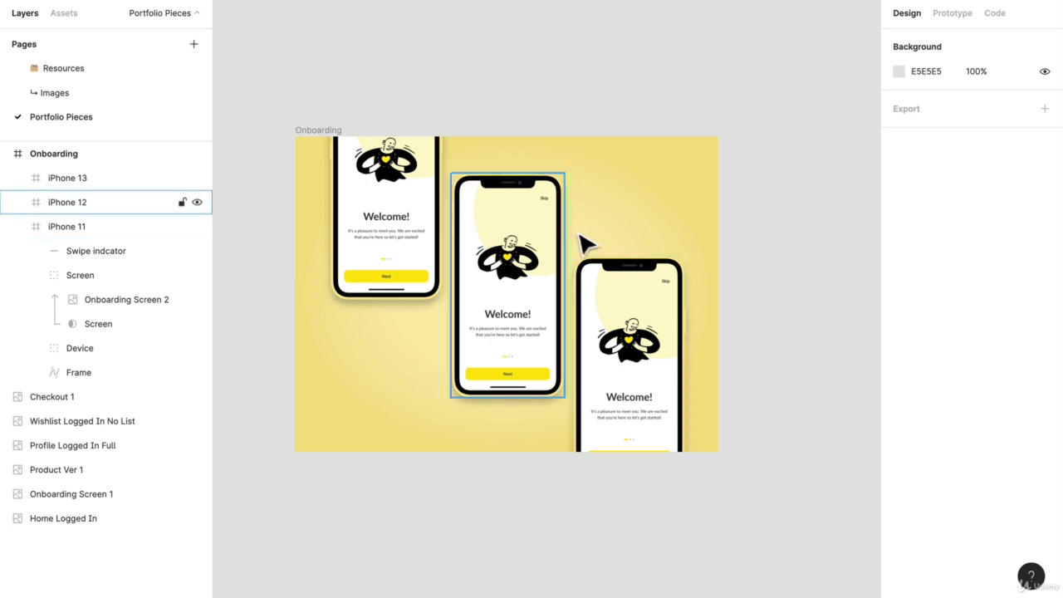
click(395, 196)
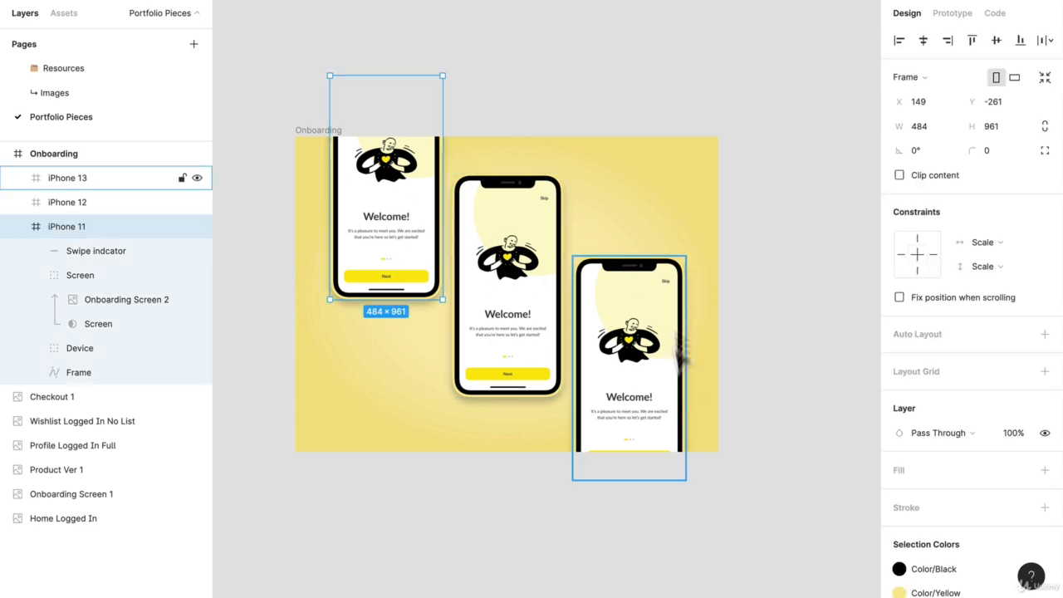
click(285, 142)
drag(326, 145, 340, 498)
scroll(340, 495, down, 3)
scroll(670, 391, down, 2)
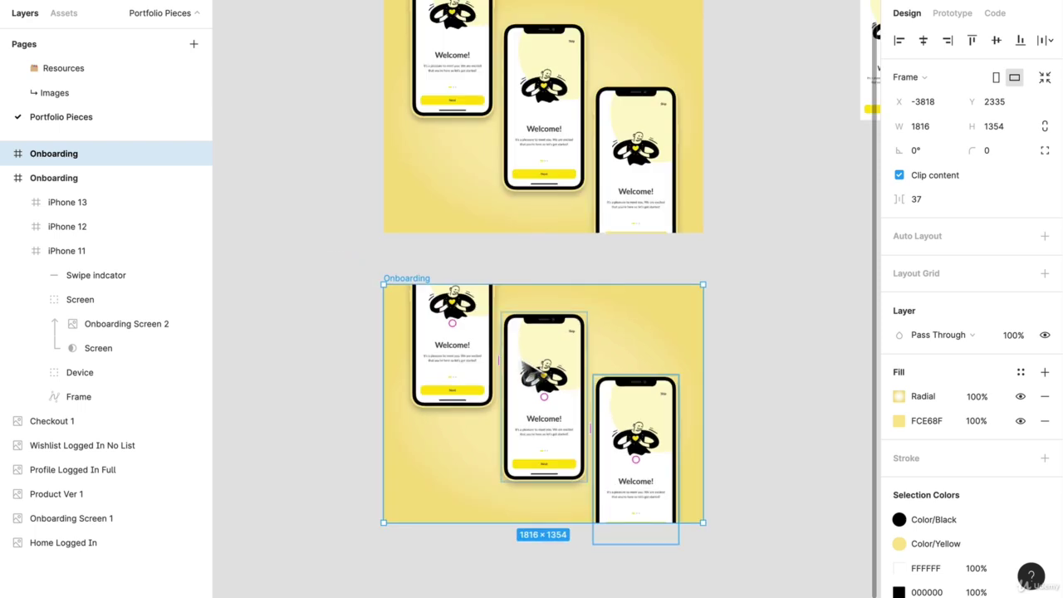
Delete iPhone 11 and iPhone 13 from the duplicated Onboarding frame, keeping only the middle phone
click(479, 355)
key(Delete)
click(617, 486)
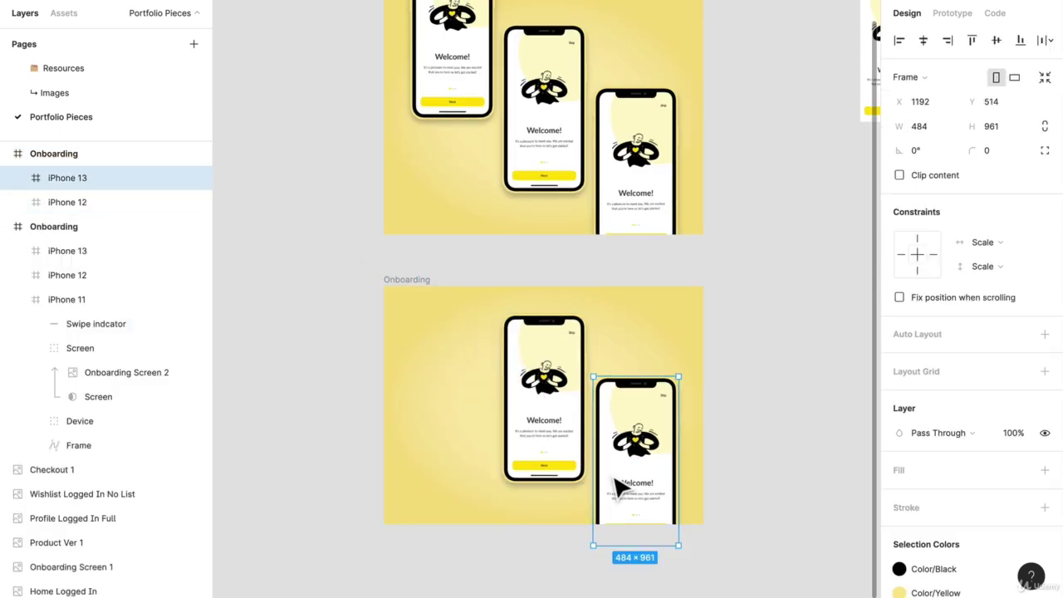
key(Delete)
Enlarge the remaining iPhone 12 proportionally to 937 × 1857 and raise it to Y -653, cropping its upper part at the frame edge
click(584, 374)
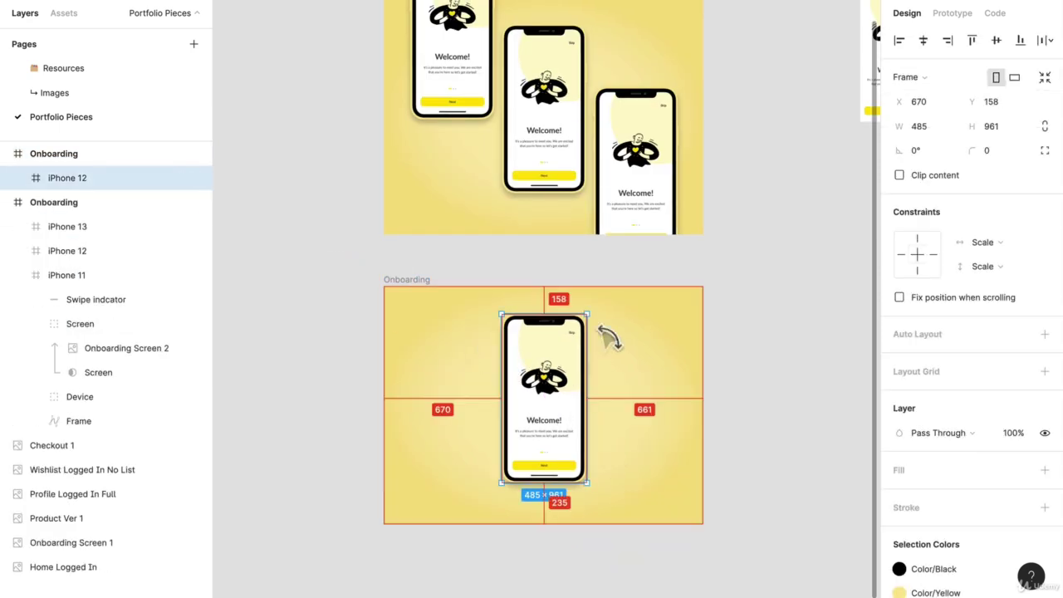
drag(603, 329, 640, 298)
drag(560, 450, 548, 386)
scroll(594, 448, up, 3)
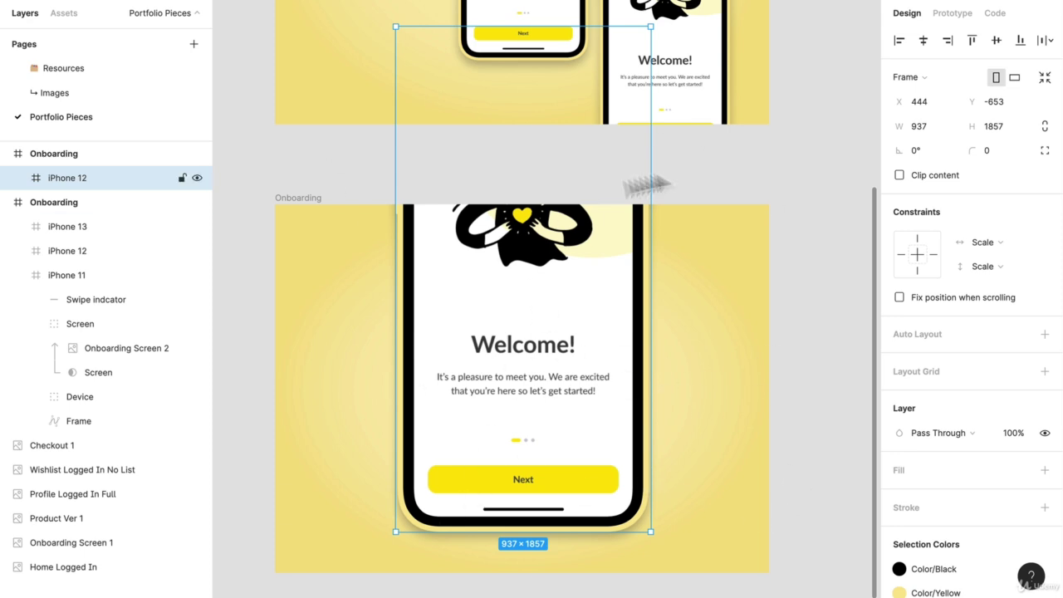
Review the two Onboarding compositions and the exported Home, Profile, Wishlist and product screens for further portfolio layouts
scroll(689, 286, up, 3)
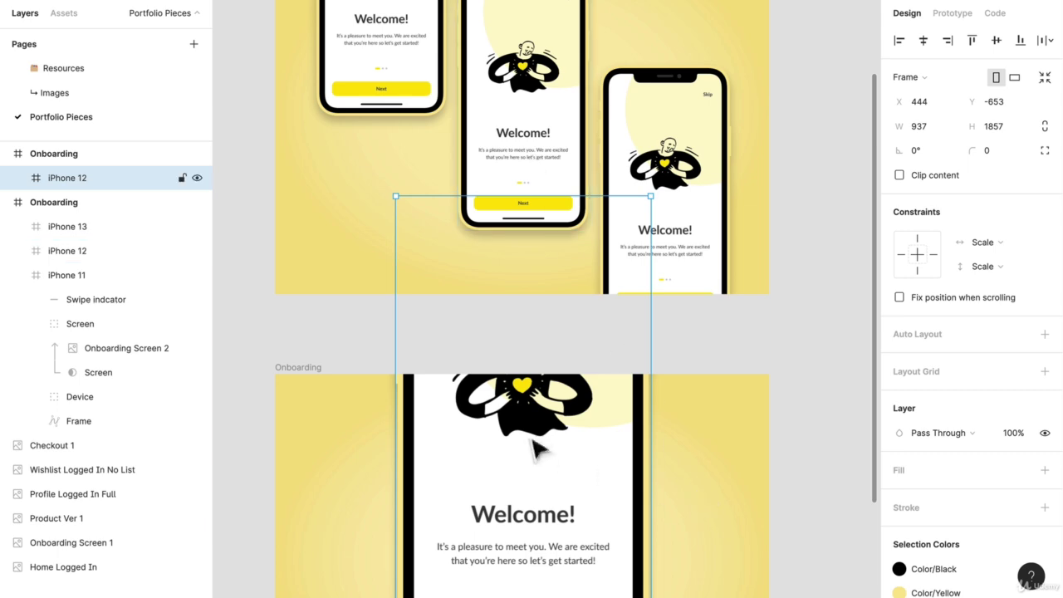
scroll(536, 444, down, 7)
scroll(590, 259, down, 5)
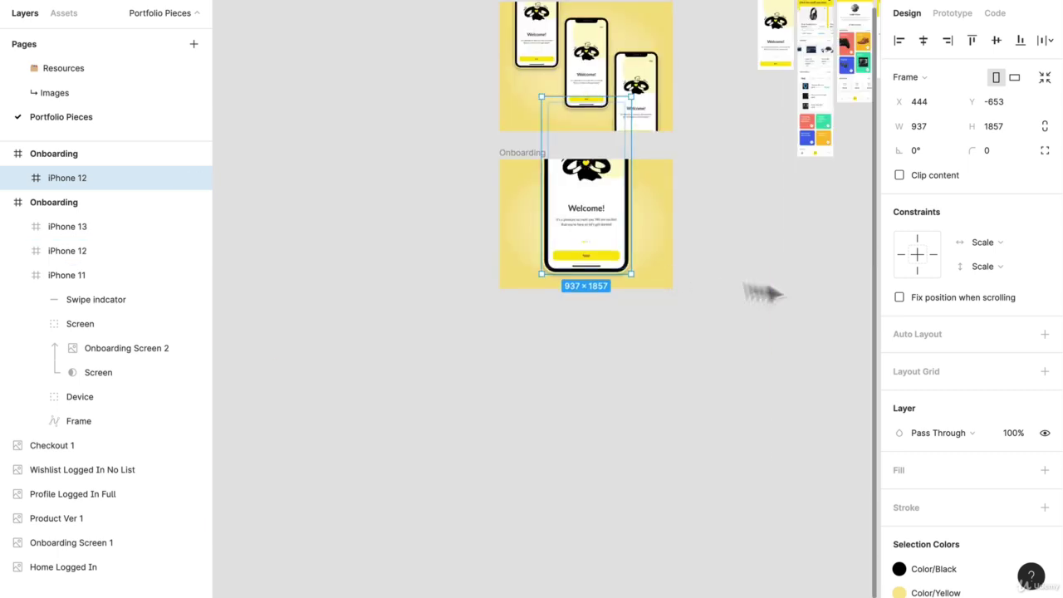
scroll(762, 291, right, 6)
scroll(477, 158, up, 2)
scroll(452, 179, up, 5)
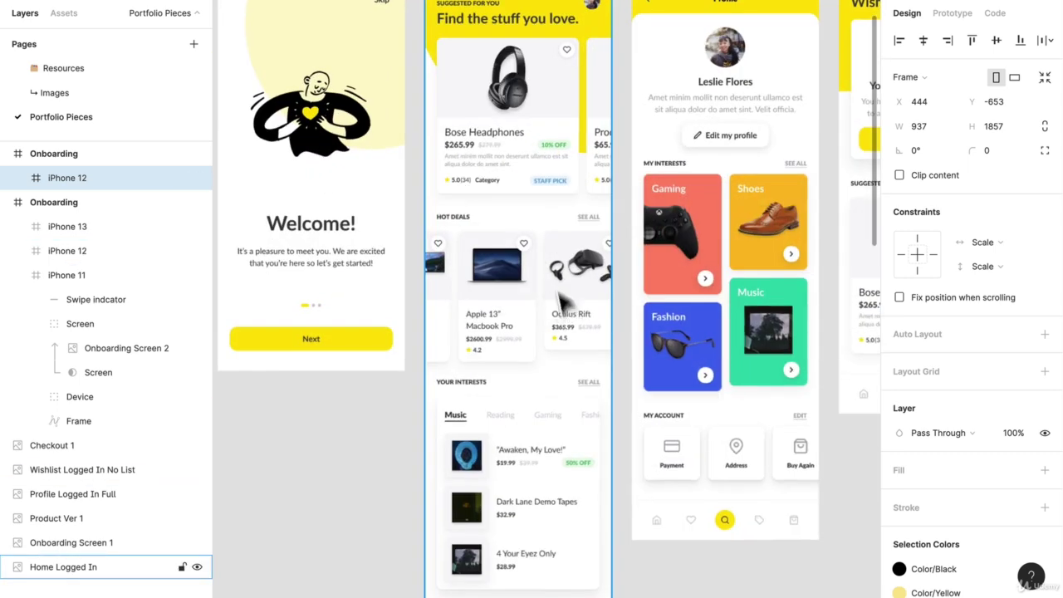
scroll(564, 303, down, 4)
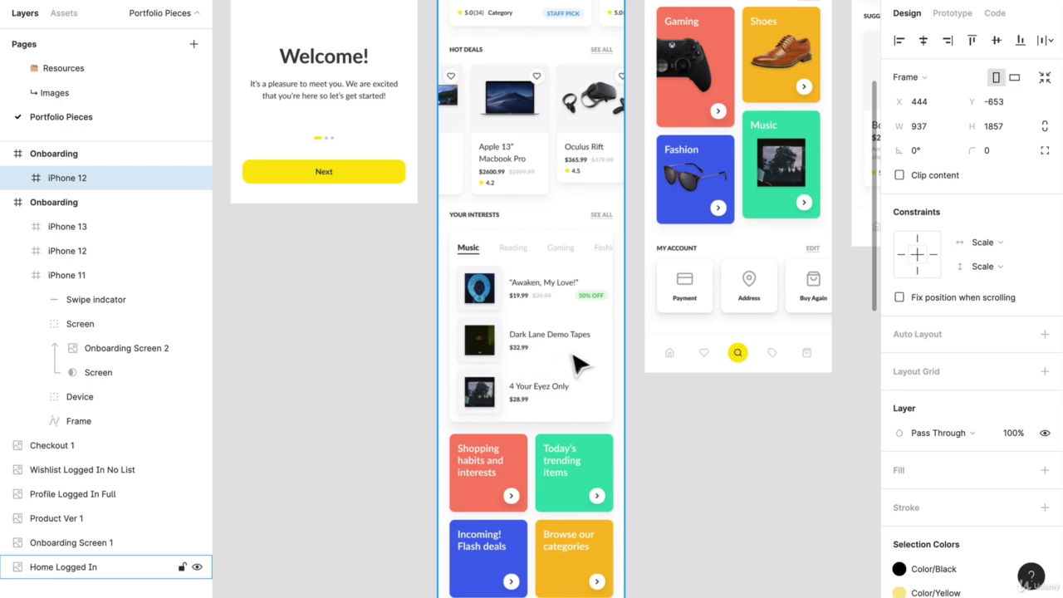
drag(555, 363, 486, 399)
drag(648, 318, 490, 401)
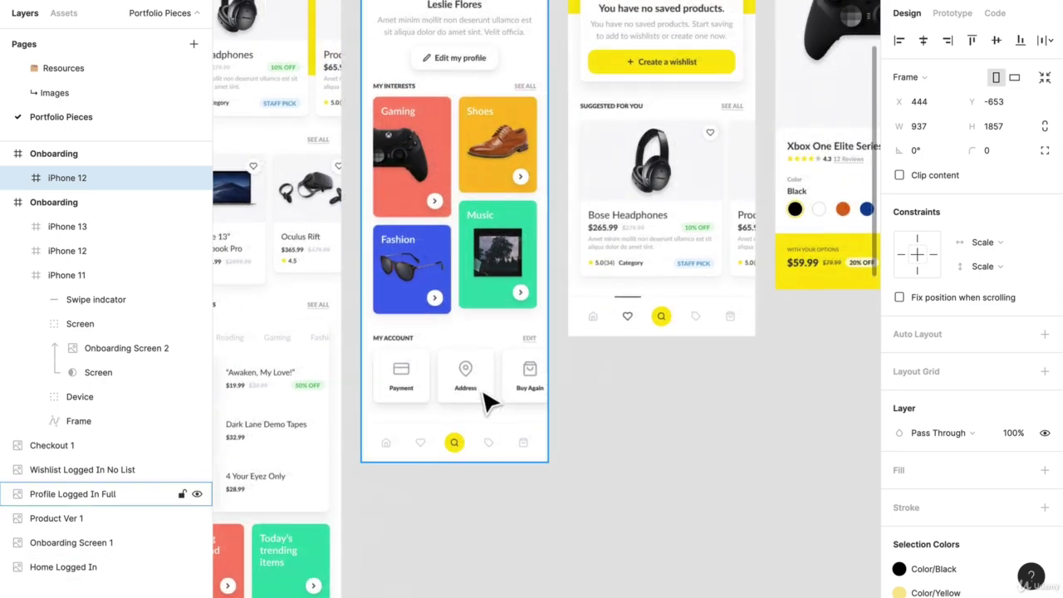
scroll(593, 431, up, 3)
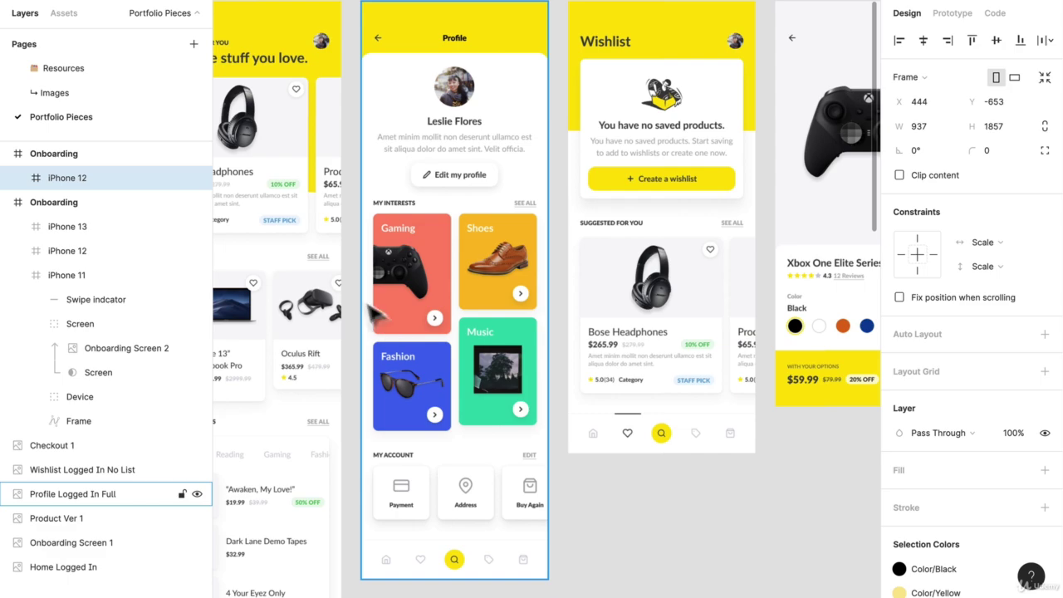
scroll(370, 308, down, 1)
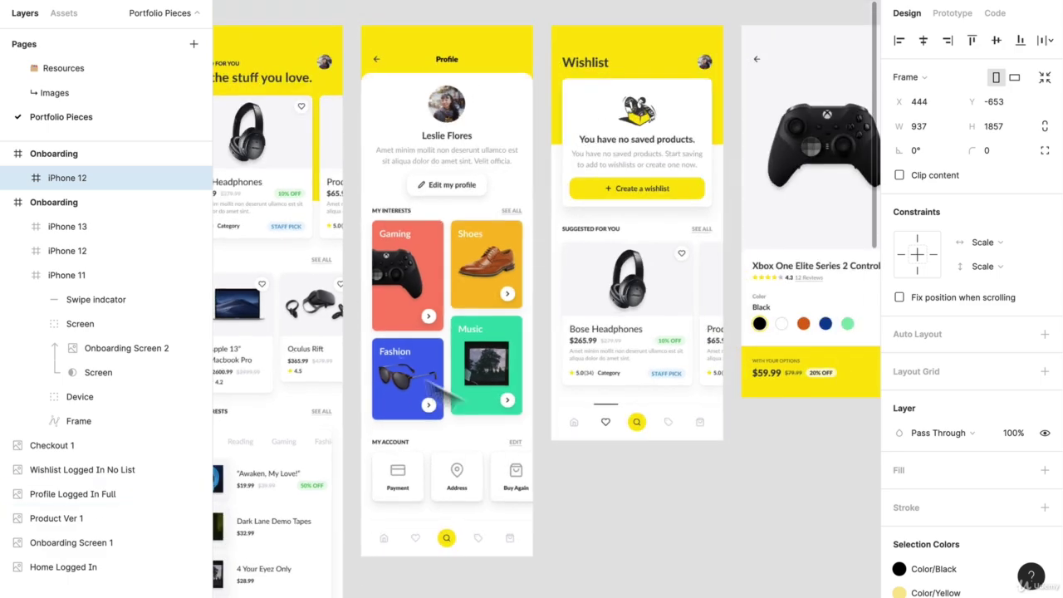
drag(755, 382, 629, 339)
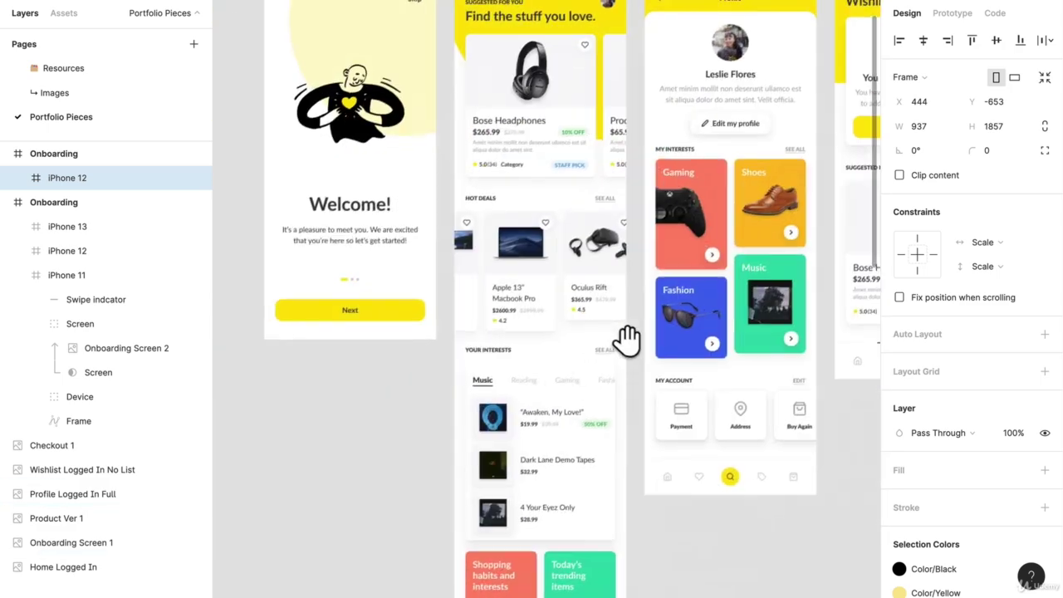
scroll(564, 510, down, 1)
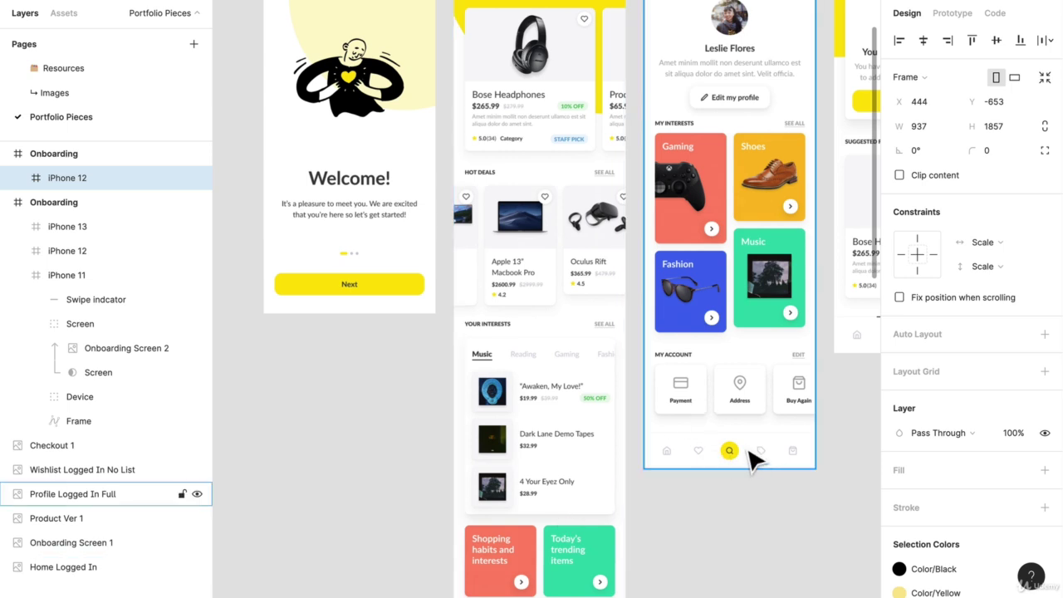
scroll(631, 415, down, 2)
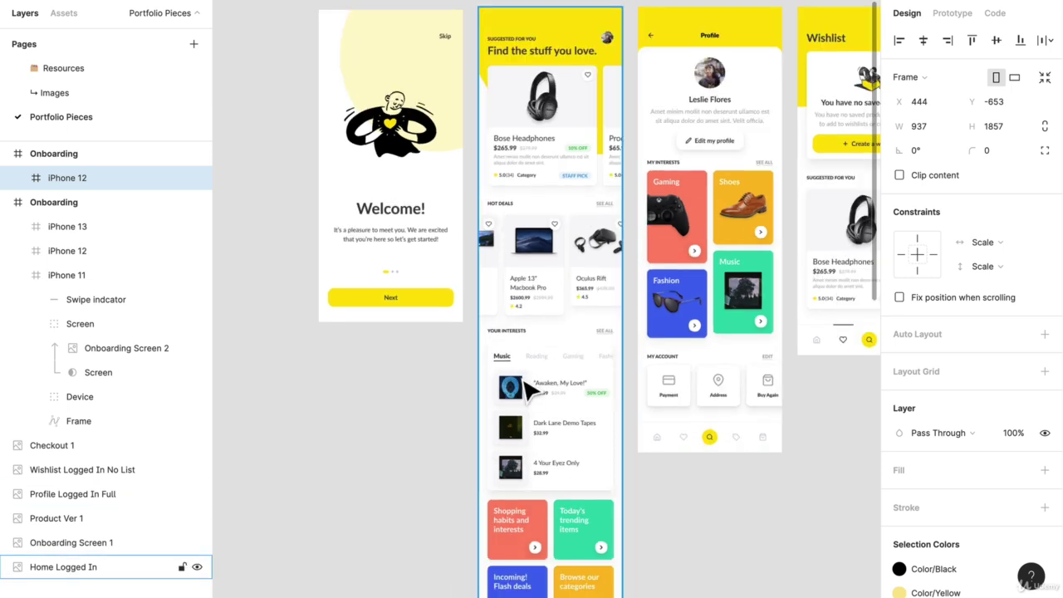
click(344, 377)
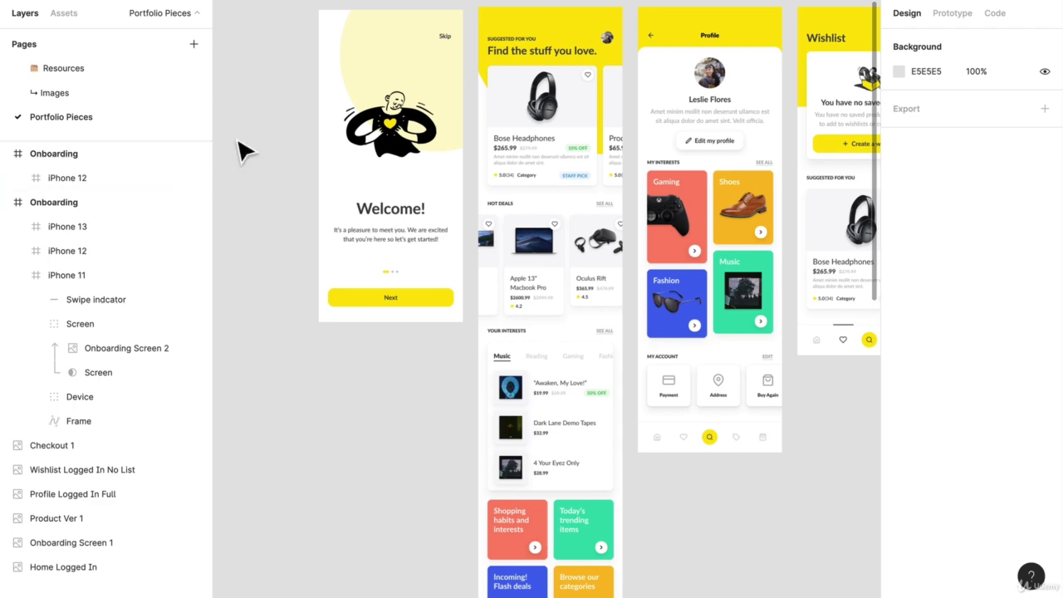
scroll(349, 274, up, 5)
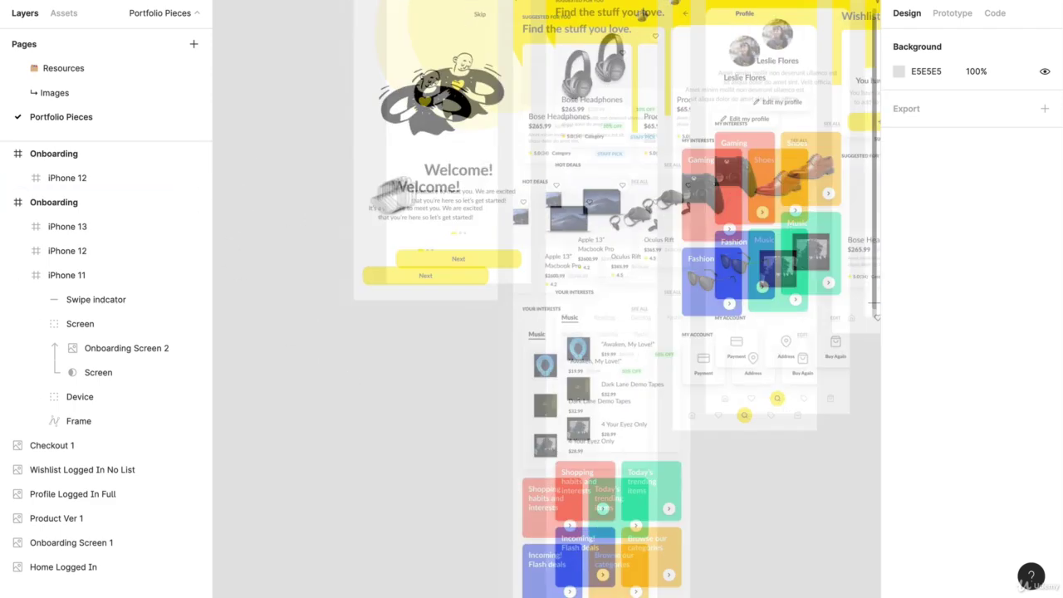
drag(413, 349, 628, 339)
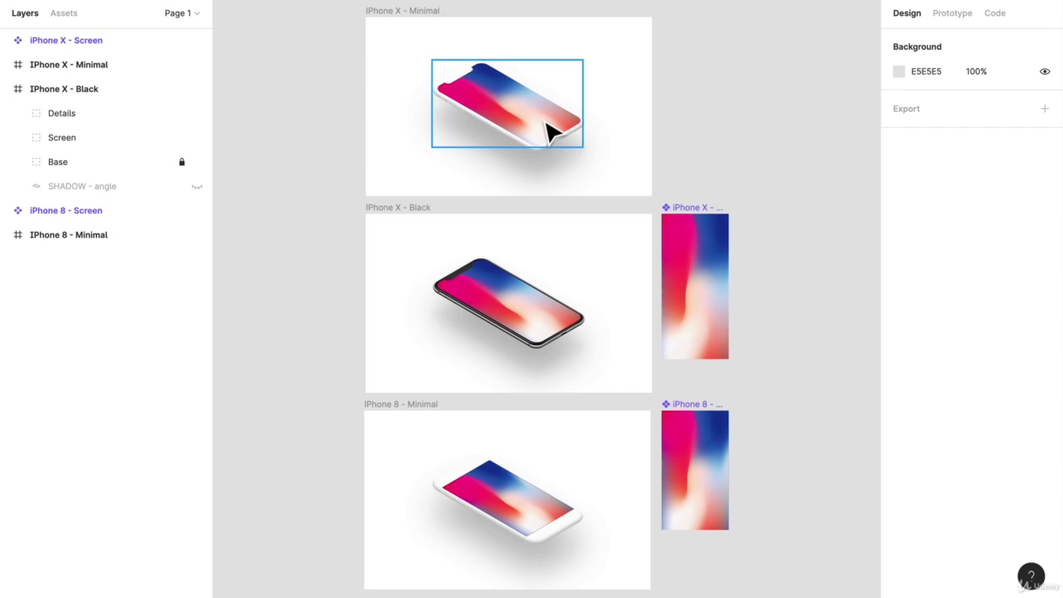
click(548, 129)
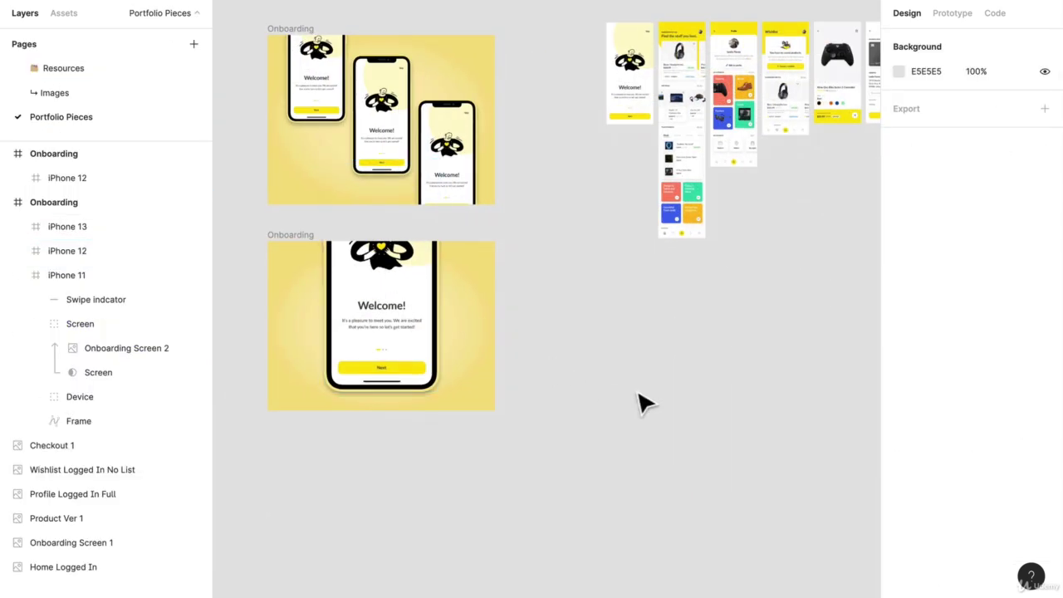
key(ctrl+v)
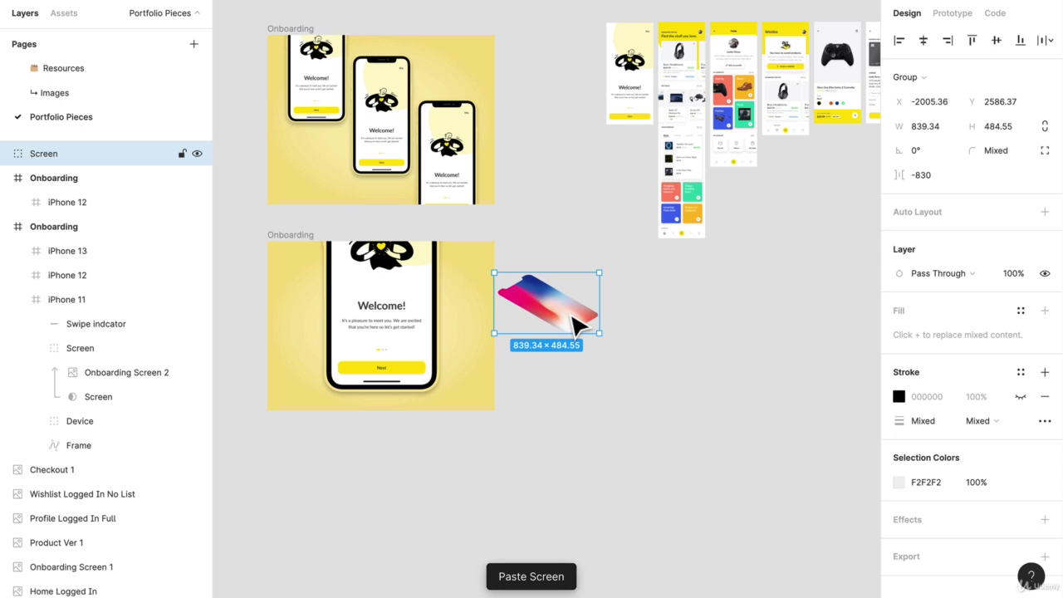
key(Delete)
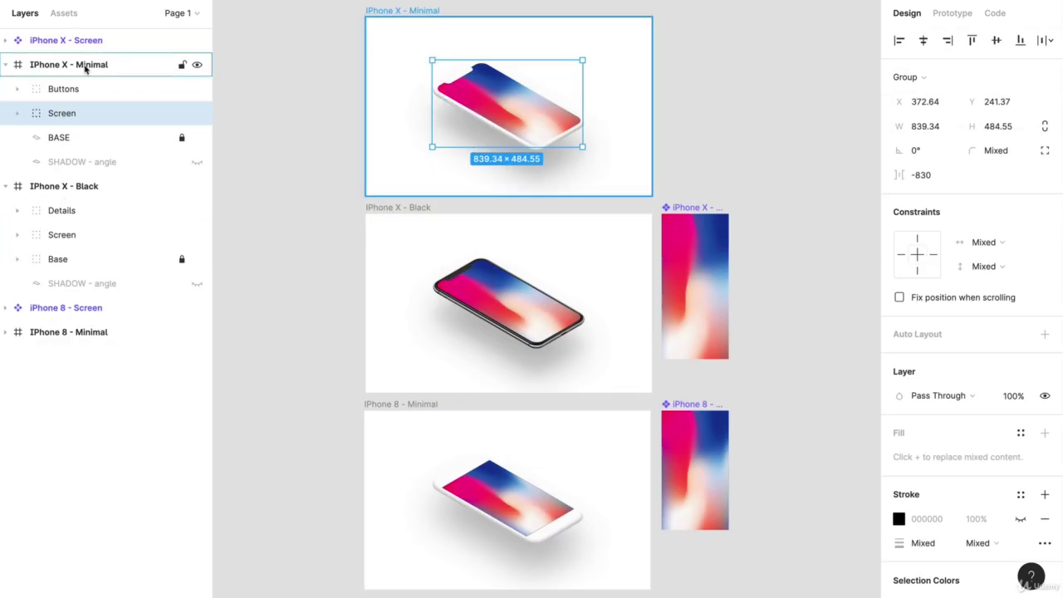
Copy the whole IPhone X - Minimal mockup frame from the mockup file and place it on the Portfolio Pieces page below the exported screens
click(83, 65)
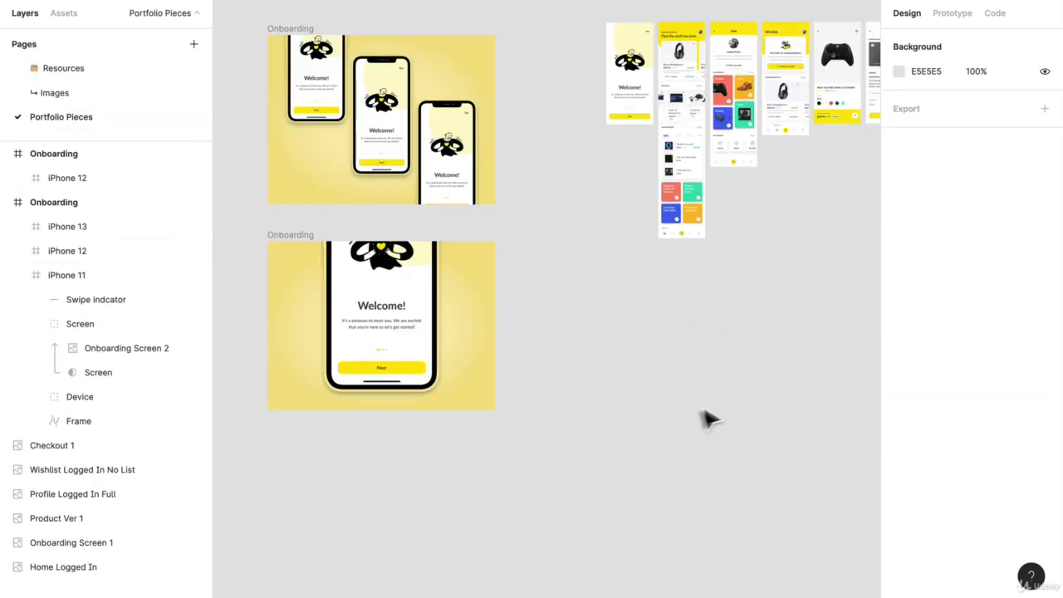
drag(705, 419, 686, 261)
key(ctrl+v)
drag(502, 299, 572, 394)
Duplicate the Product Ver 1 controller screen beside the phone mockup and cut the copy for use inside the mockup
drag(713, 83, 707, 387)
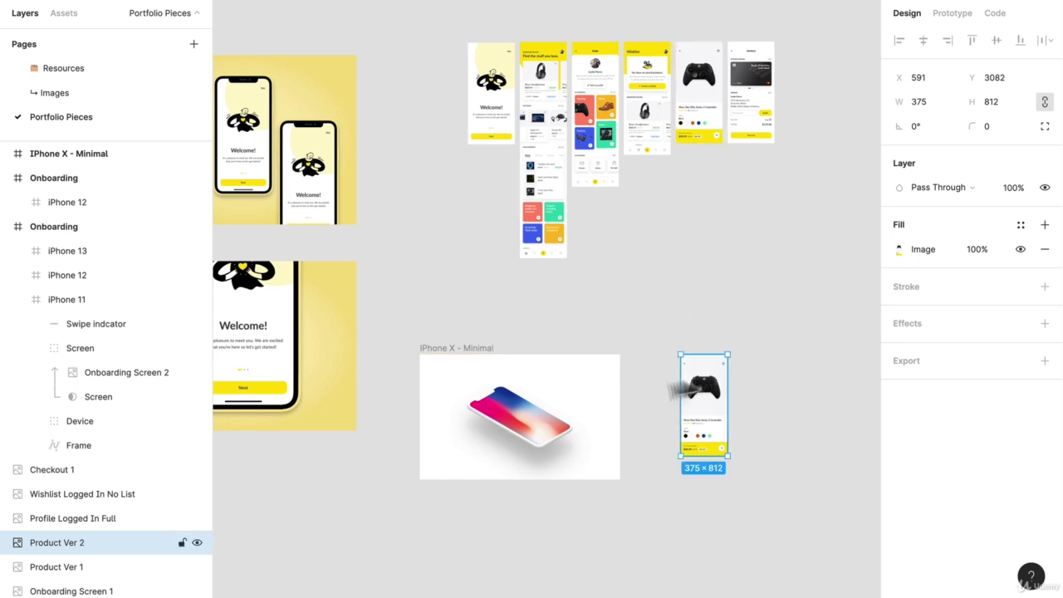
scroll(612, 396, up, 5)
scroll(512, 273, down, 3)
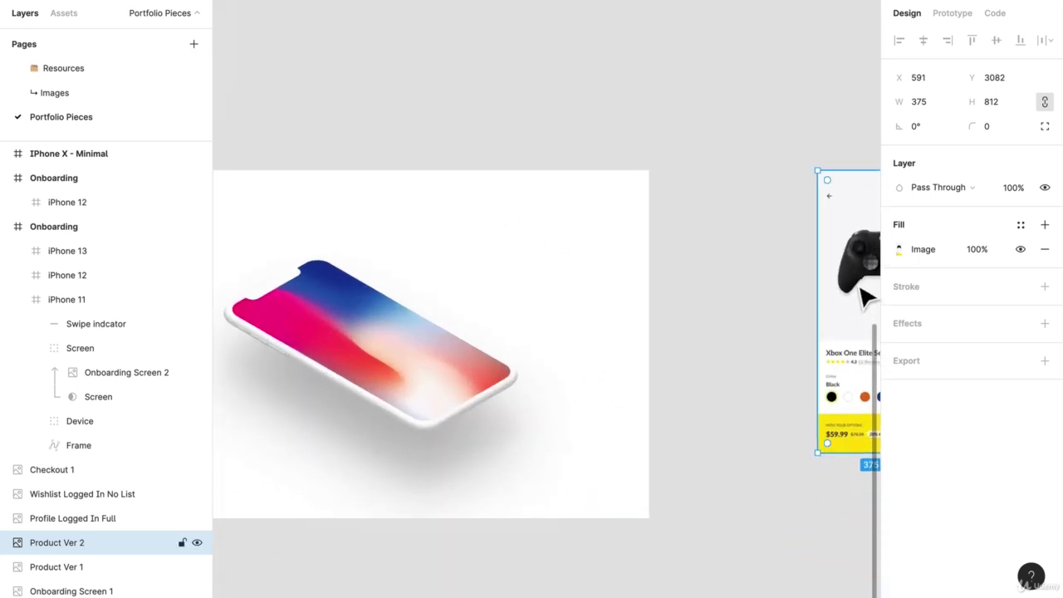
key(Delete)
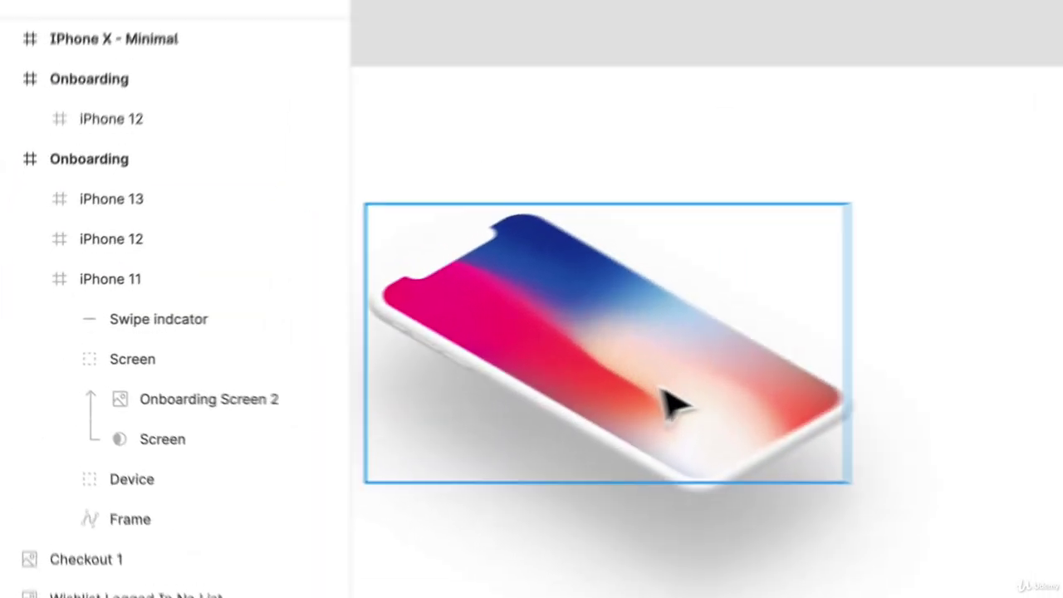
Paste the product screen into the iPhone X - Screen frame nested in the mockup's Appears Here group, above Wallpaper
double_click(404, 377)
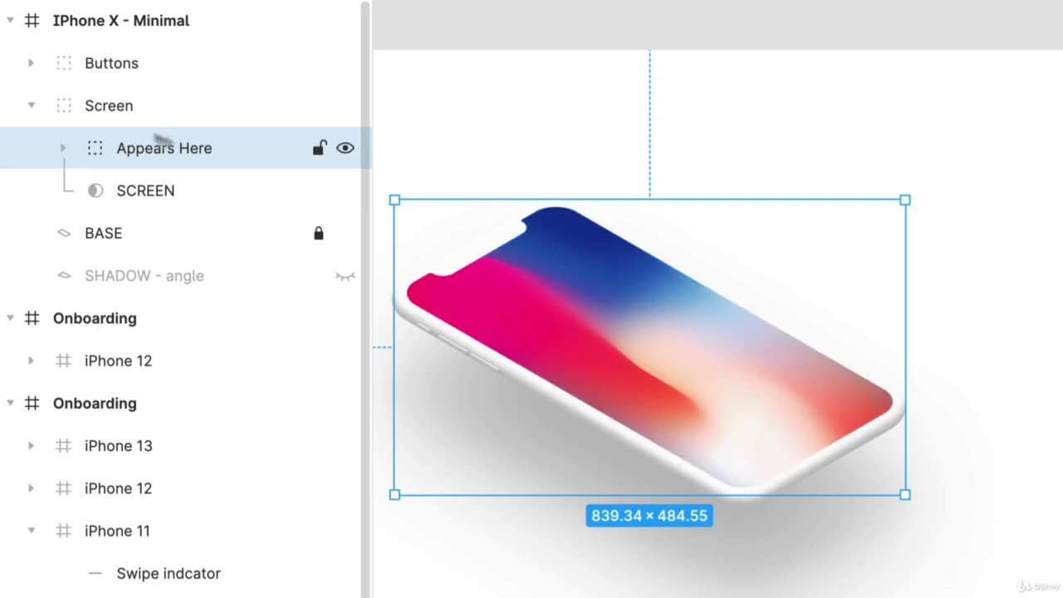
click(64, 148)
click(178, 198)
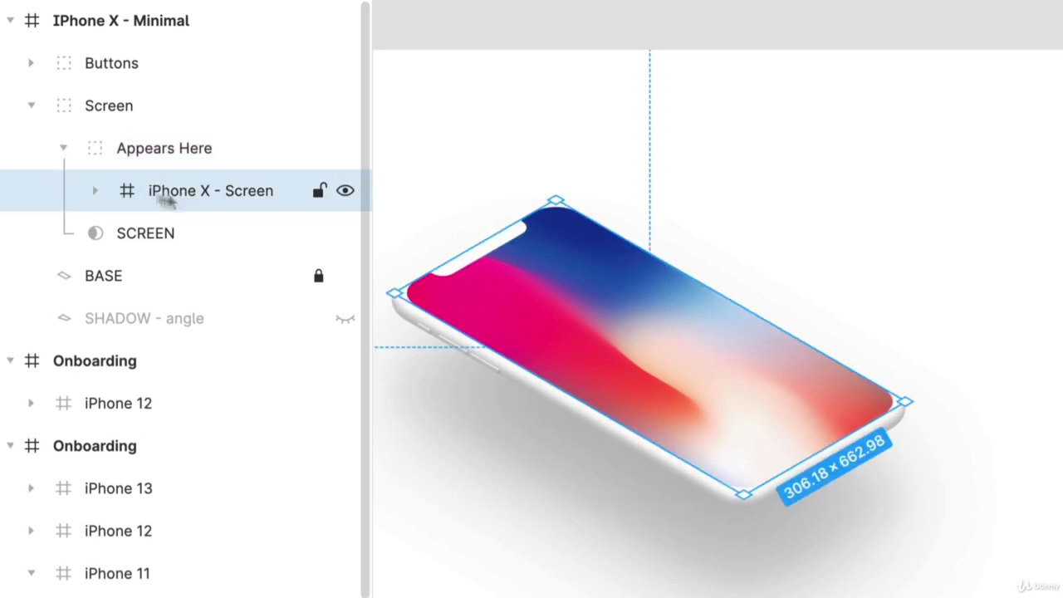
click(95, 191)
click(213, 230)
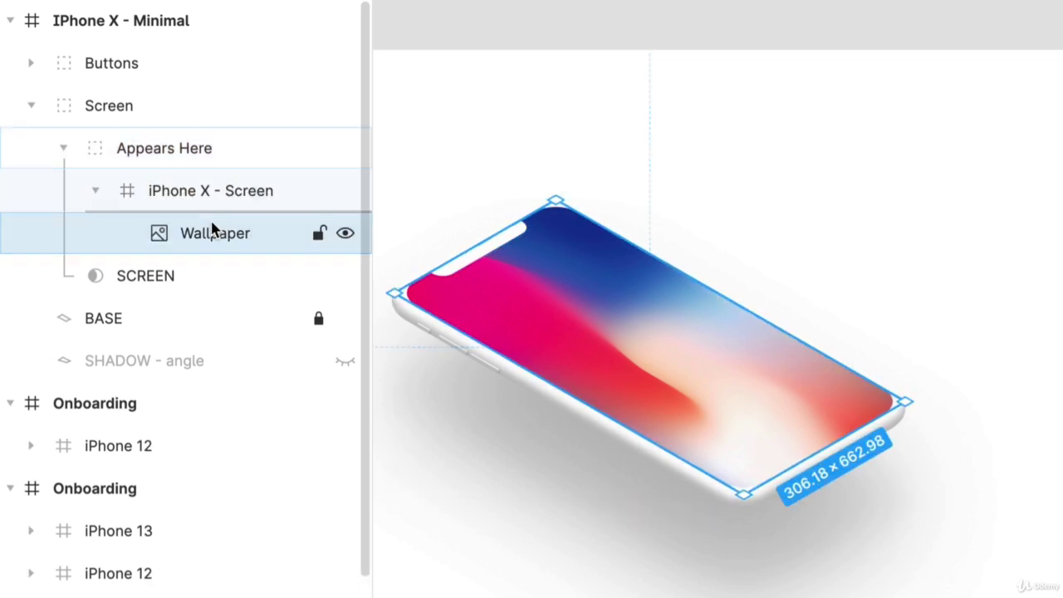
key(ctrl+z)
click(225, 201)
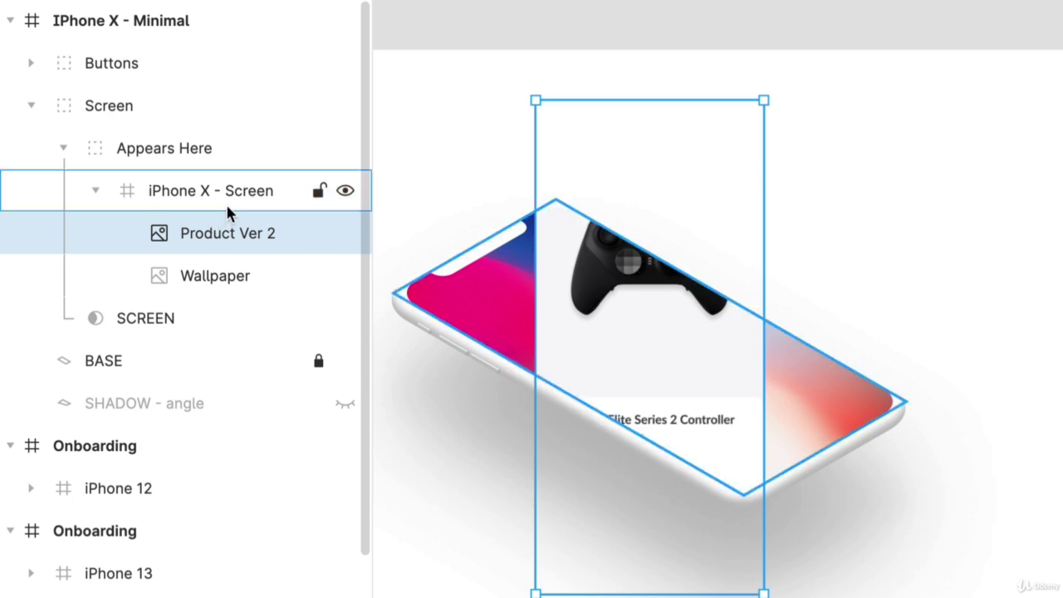
key(ctrl+z)
key(ctrl+z)
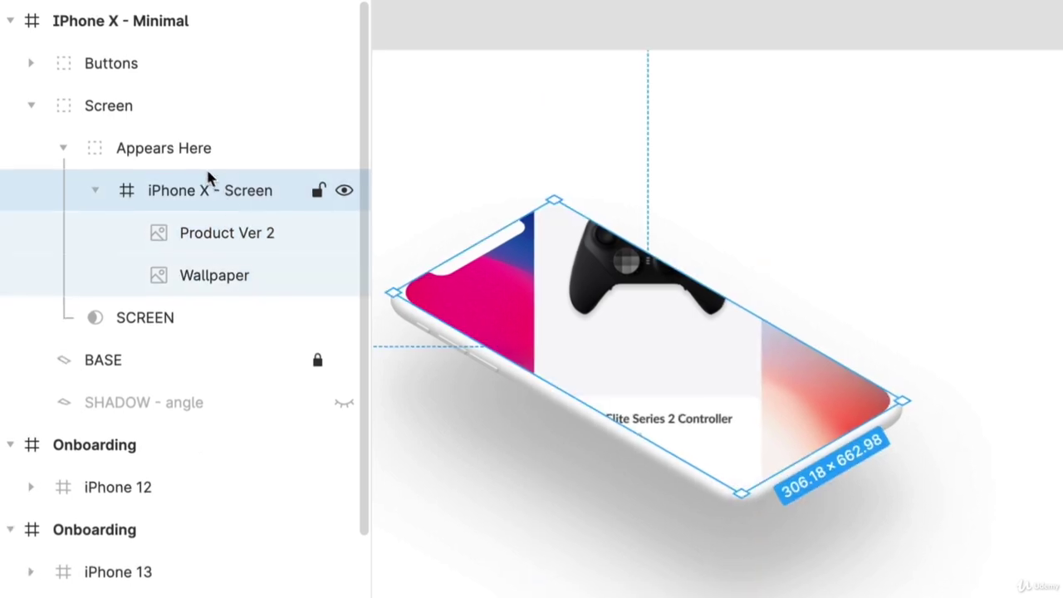
click(228, 233)
click(163, 148)
key(ctrl+v)
key(Delete)
click(247, 206)
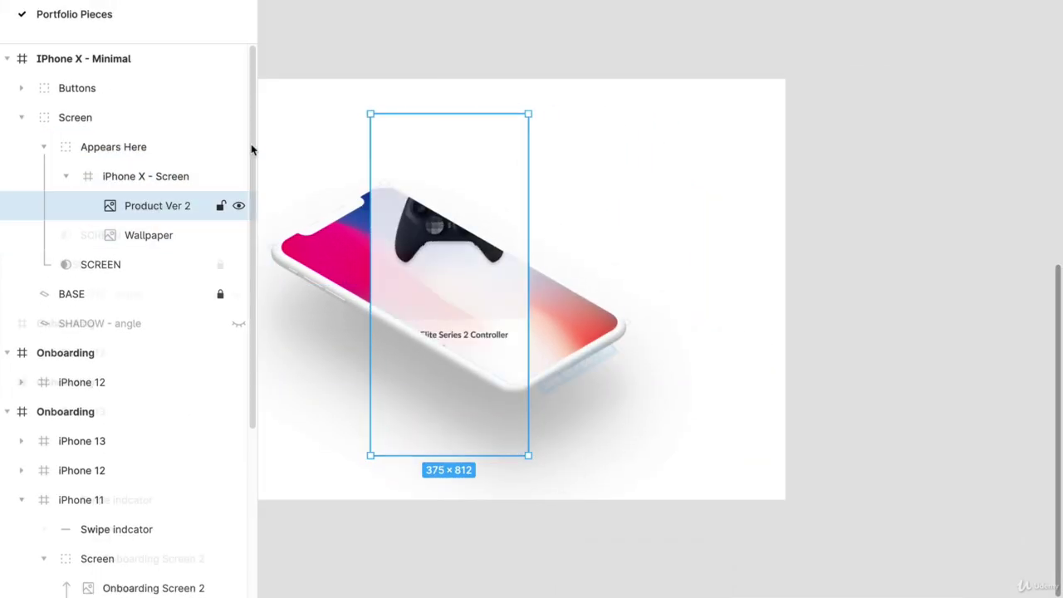
key(Delete)
click(251, 145)
click(241, 117)
click(163, 174)
key(ctrl+v)
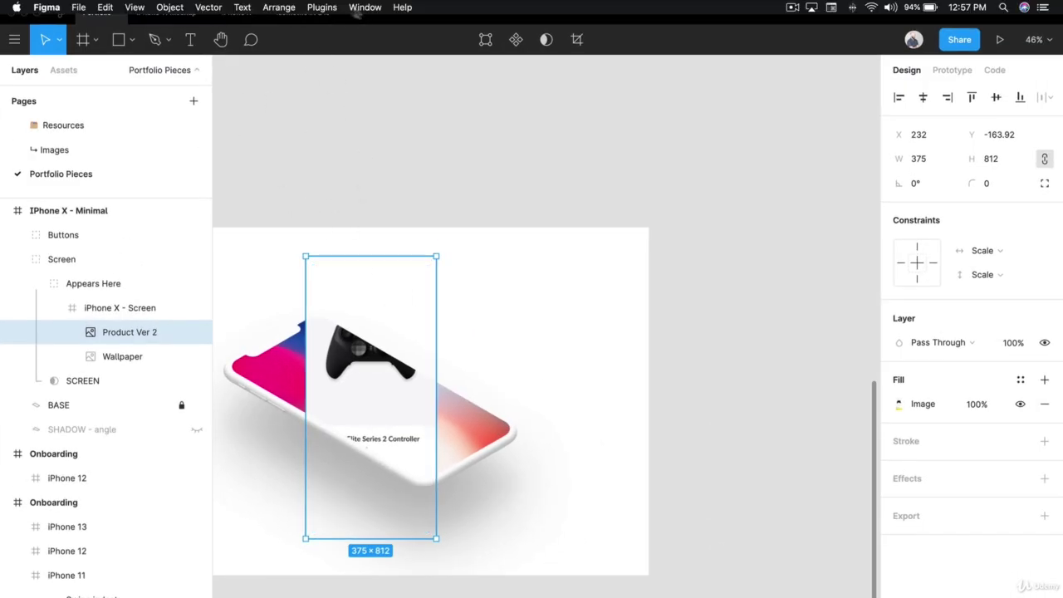
Run the Isometric plugin on the Product Ver 2 image
click(316, 8)
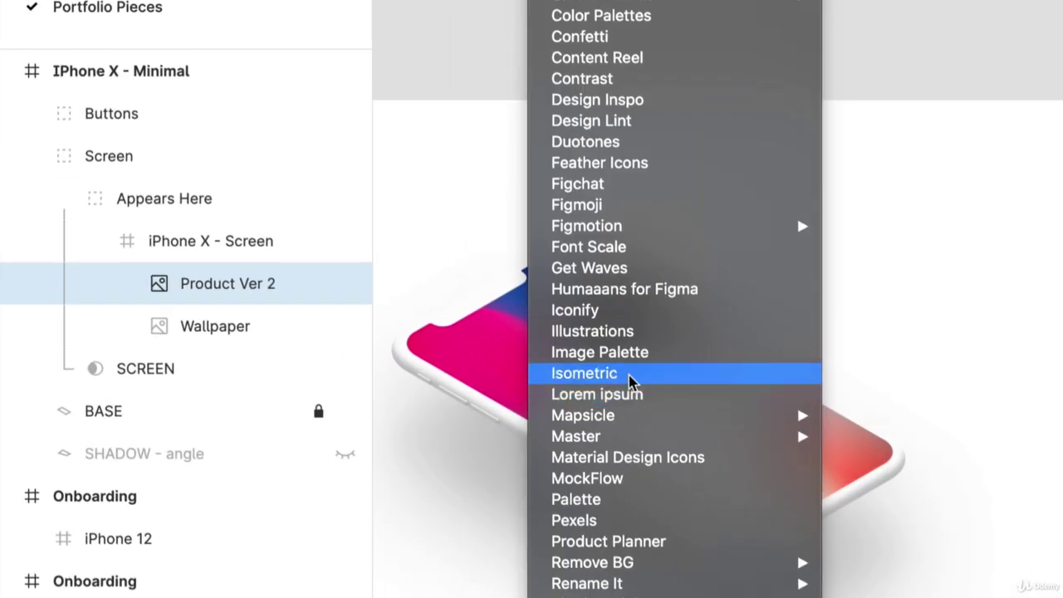
click(630, 375)
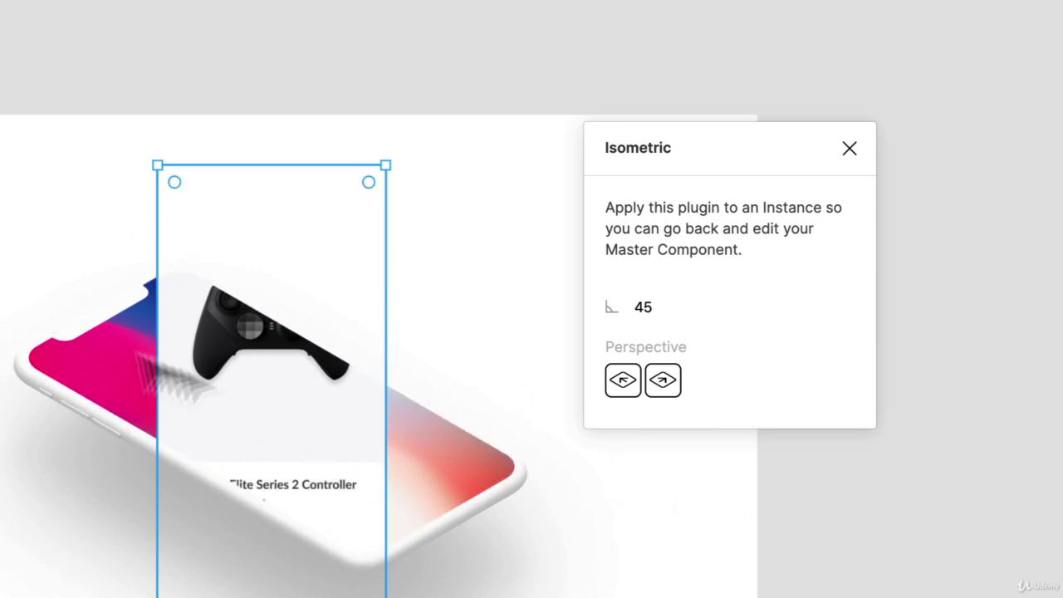
click(636, 387)
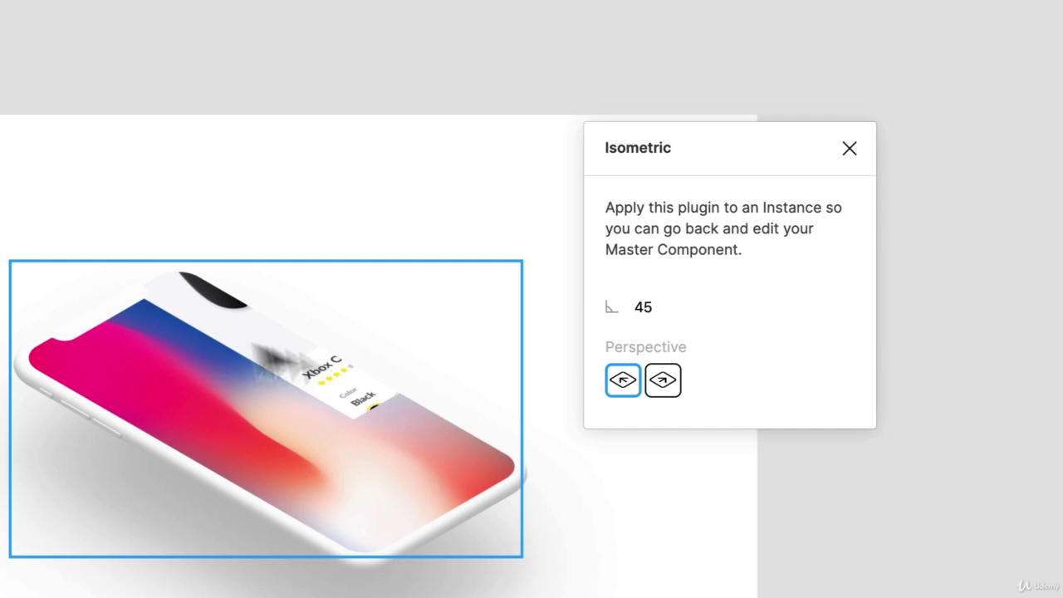
key(ctrl+z)
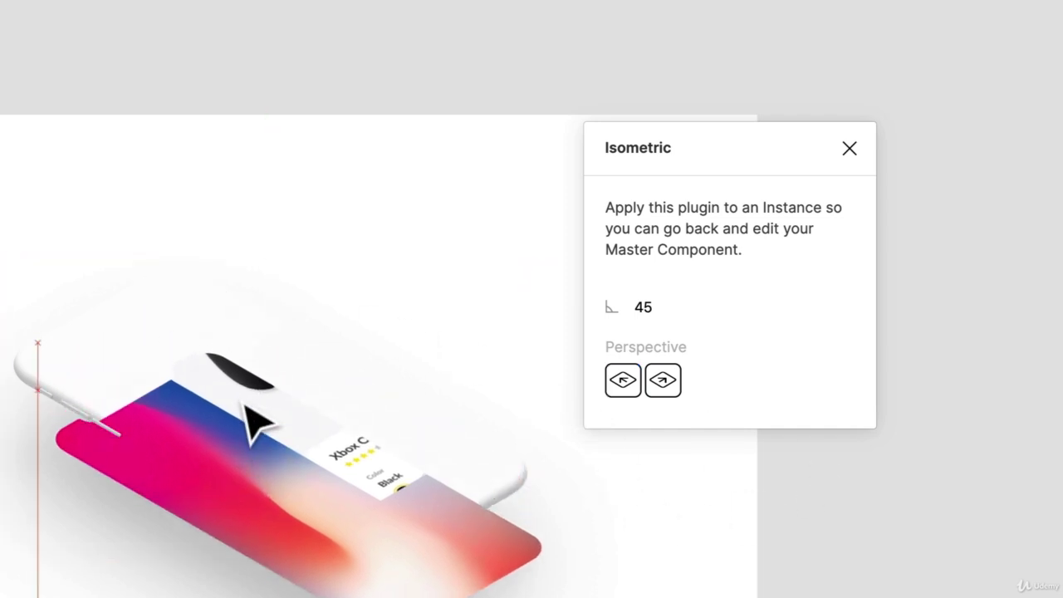
key(ctrl+z)
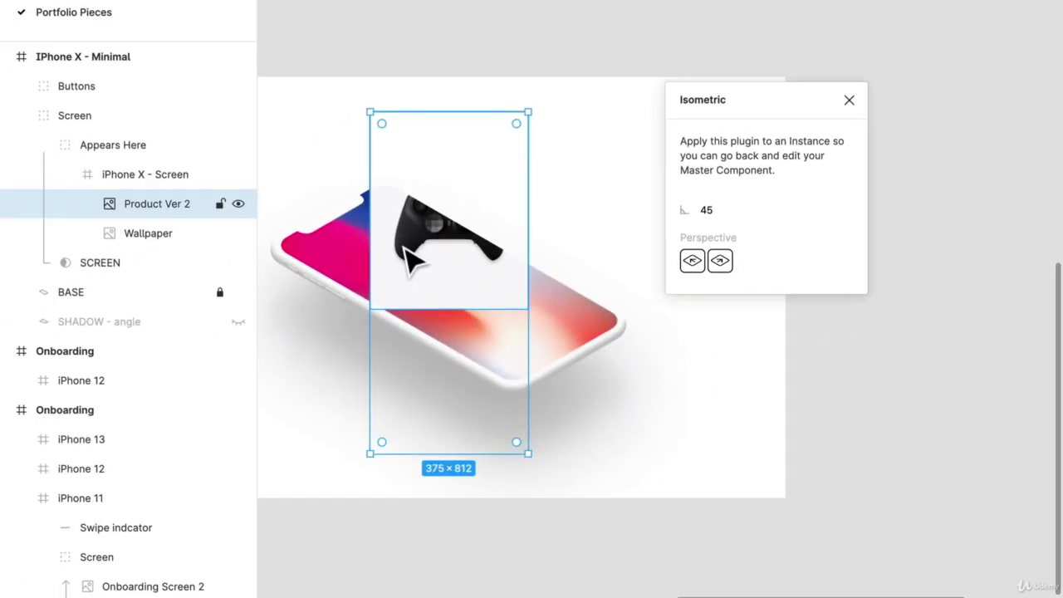
drag(211, 362, 213, 382)
Shift Product Ver 2 down and right within the phone screen and apply the first isometric perspective at an angle of 45
drag(418, 276, 438, 339)
click(754, 462)
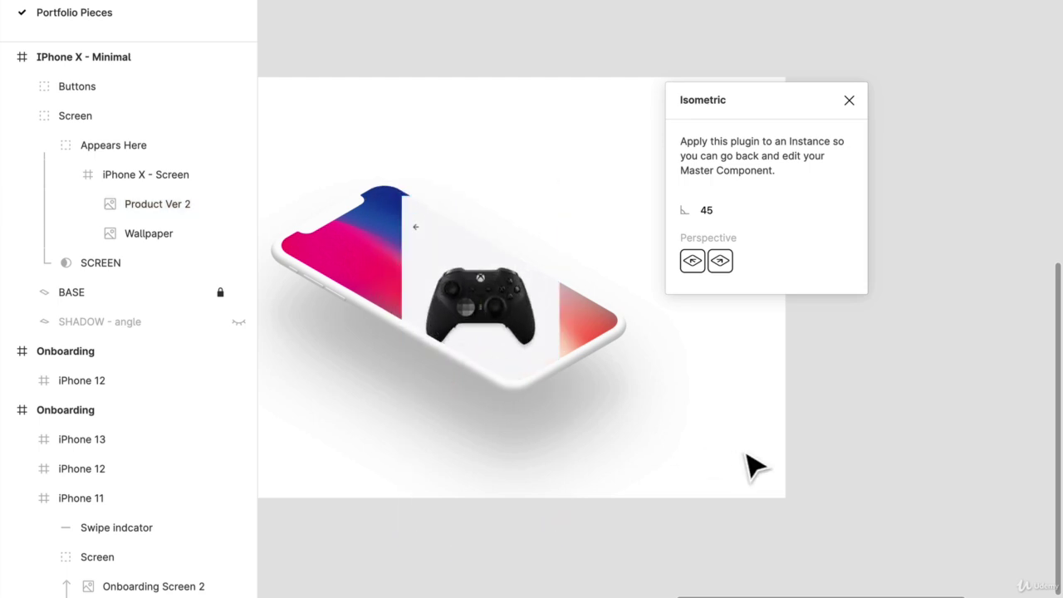
click(467, 287)
click(106, 206)
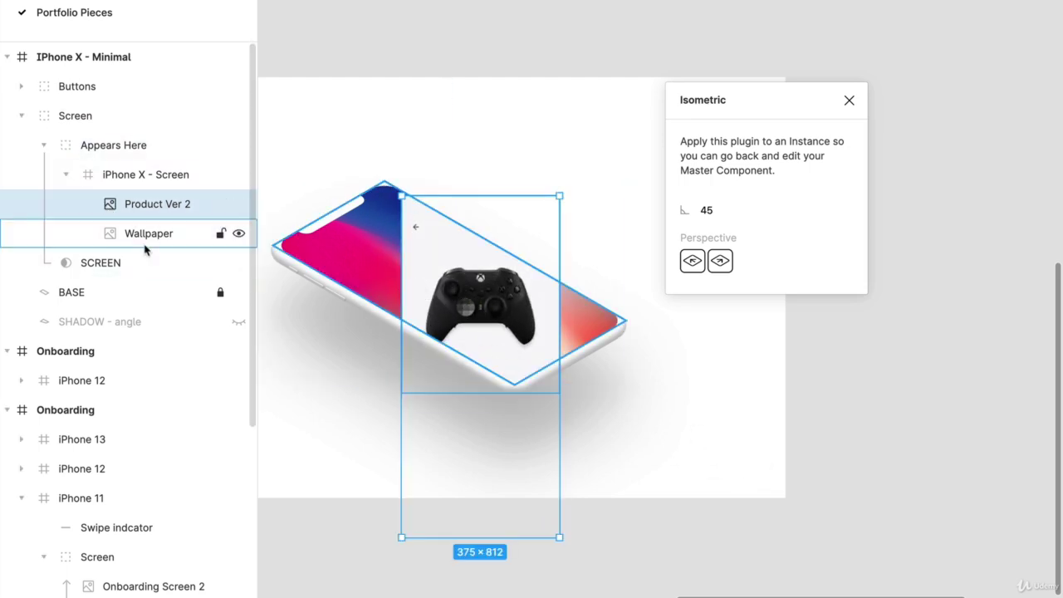
click(692, 261)
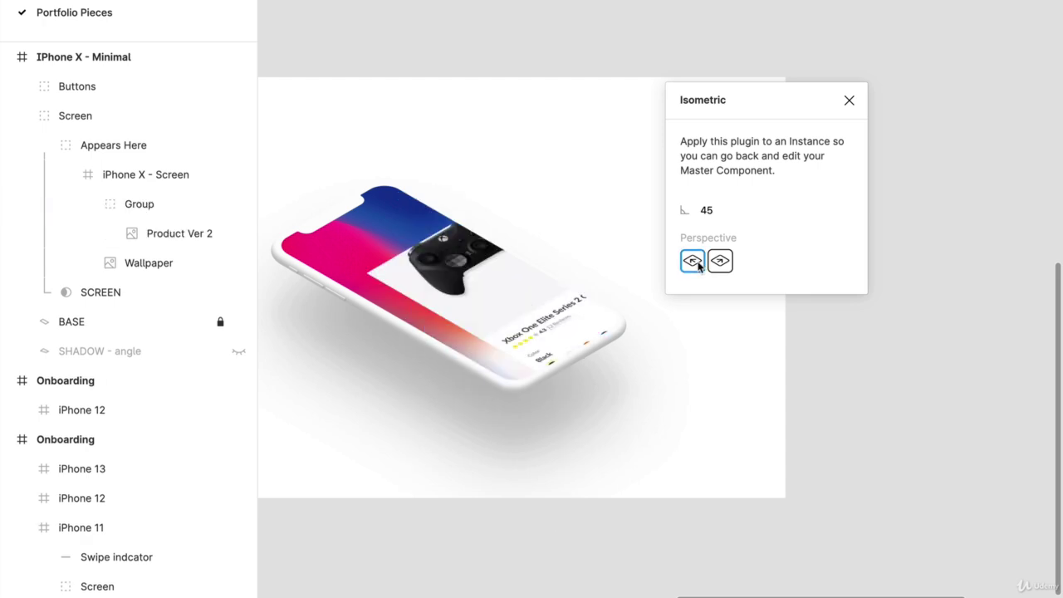
Move and resize Product Ver 2 to about 312 × 665 so it covers the tilted phone screen, and close the Isometric plugin
super+click(378, 283)
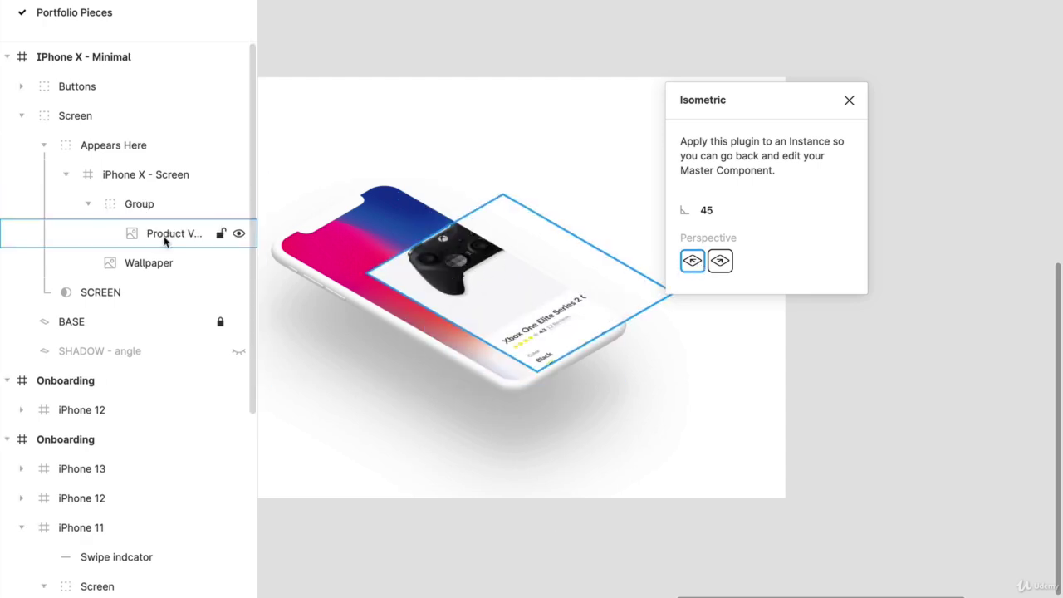
drag(505, 299, 396, 270)
drag(501, 347, 560, 381)
mouse_move(584, 277)
mouse_down()
mouse_move(560, 295)
mouse_move(569, 287)
mouse_move(553, 282)
mouse_move(572, 287)
mouse_up()
drag(370, 324, 380, 318)
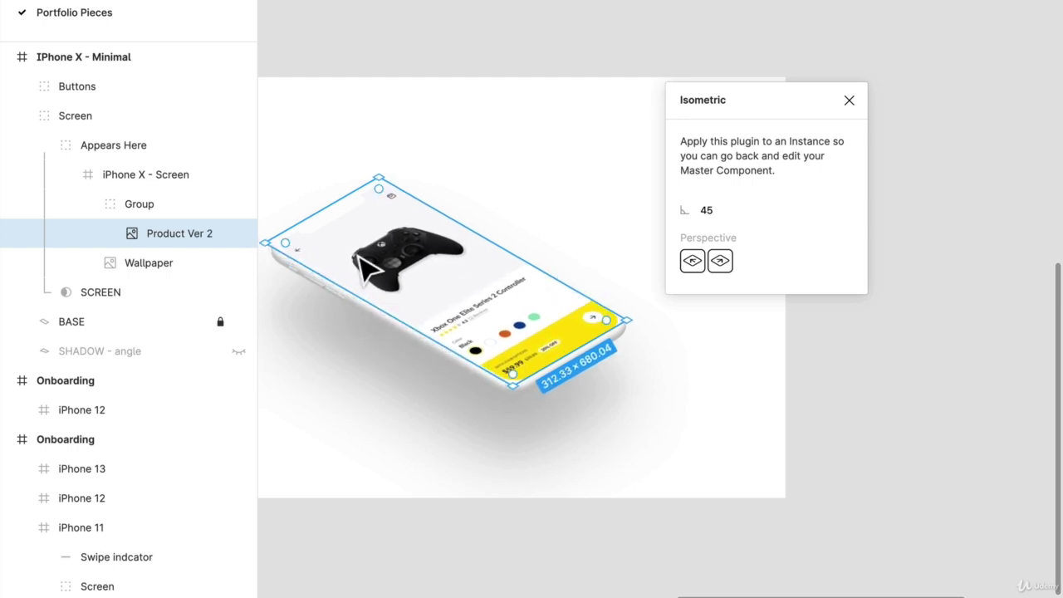
drag(360, 213, 364, 217)
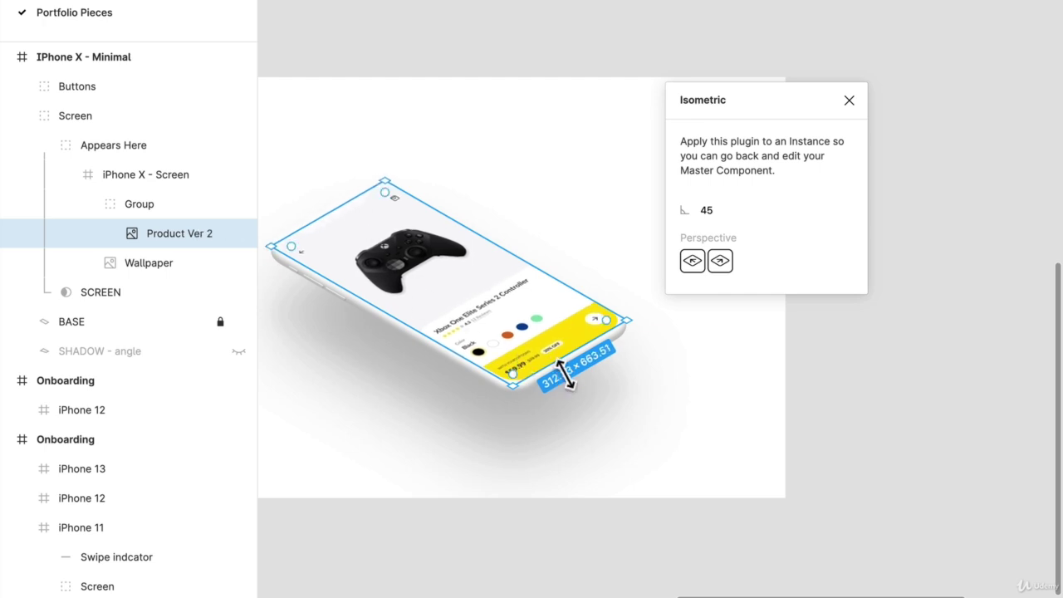
drag(561, 373, 571, 378)
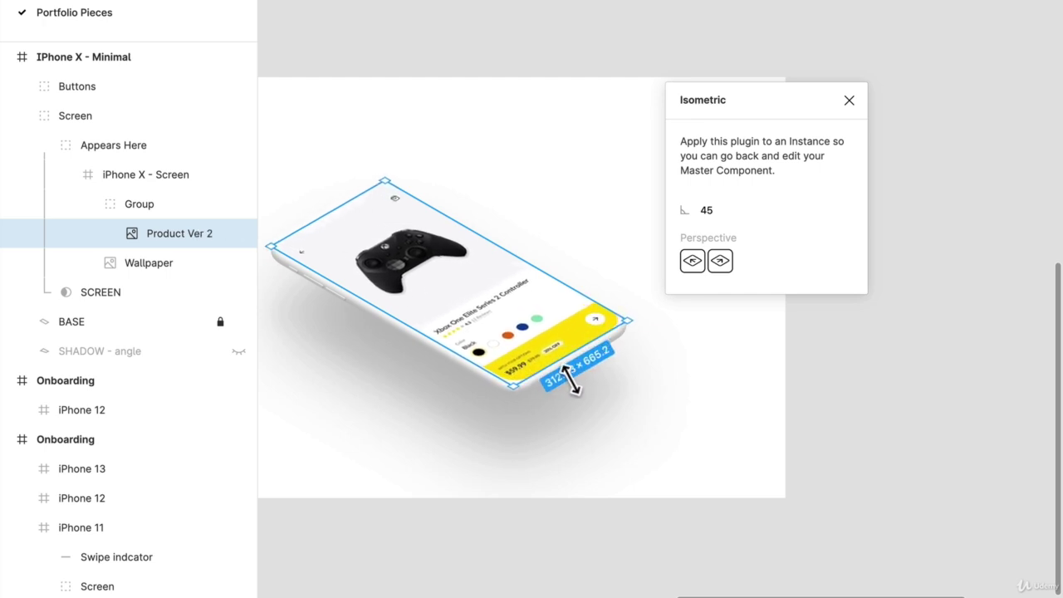
click(843, 102)
click(913, 277)
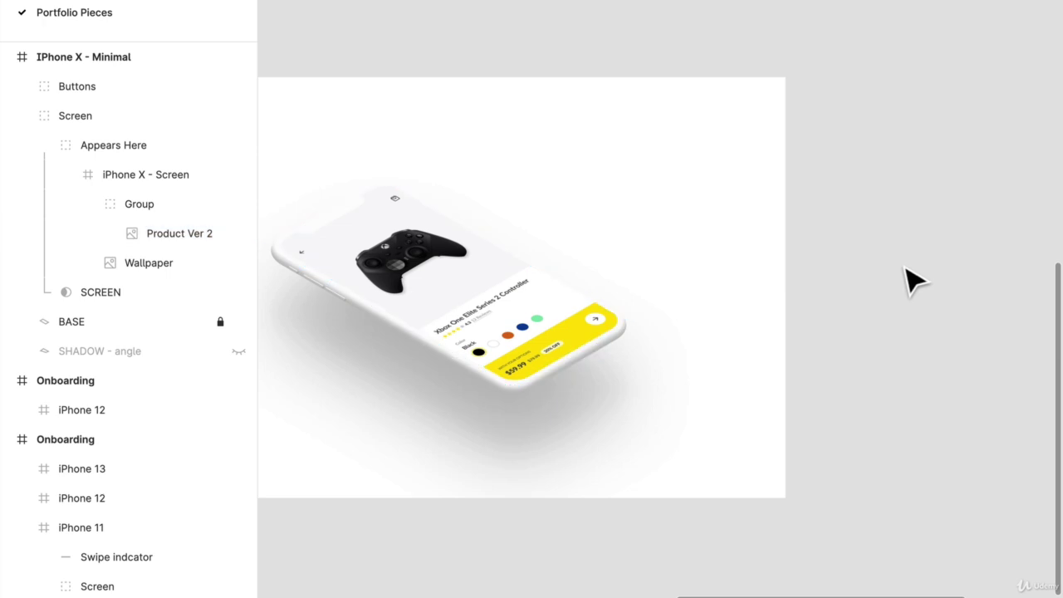
Unlock the BASE layer of the IPhone X - Minimal frame and check the visibility of the SHADOW - angle layer
drag(906, 275, 1007, 241)
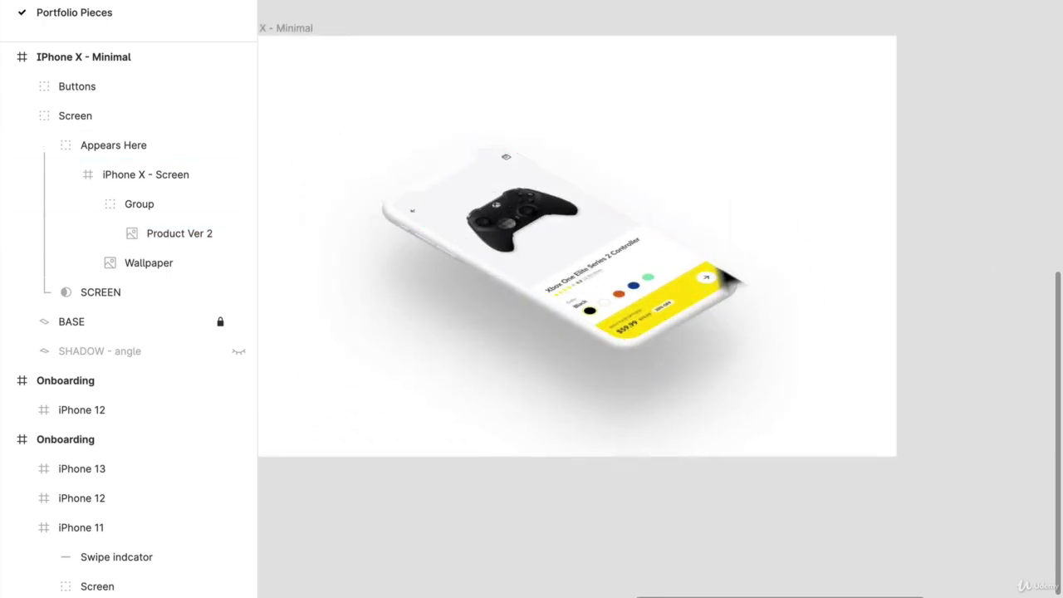
drag(721, 230, 681, 162)
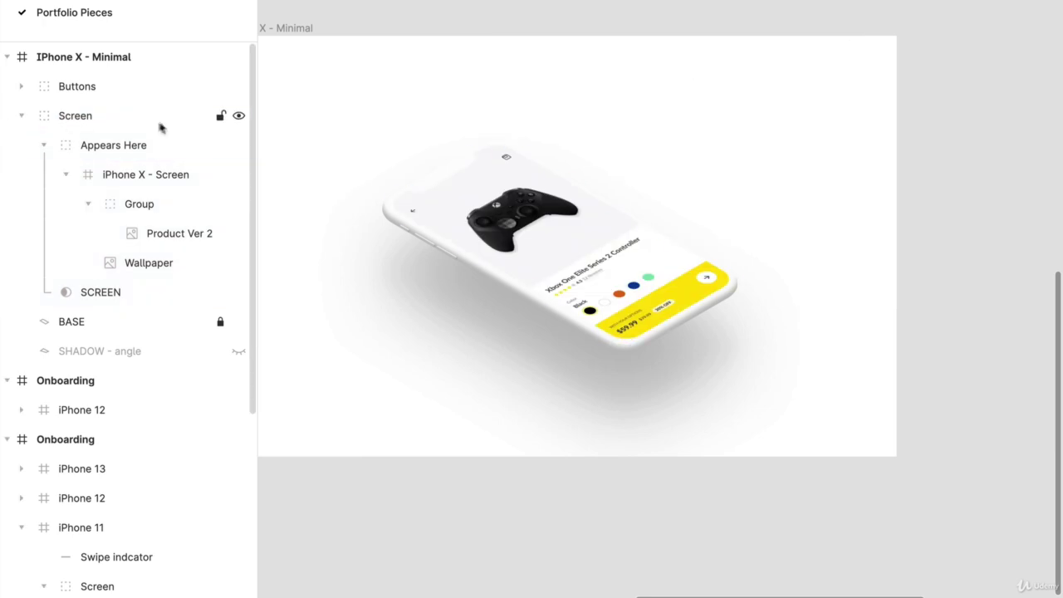
click(155, 119)
key(Escape)
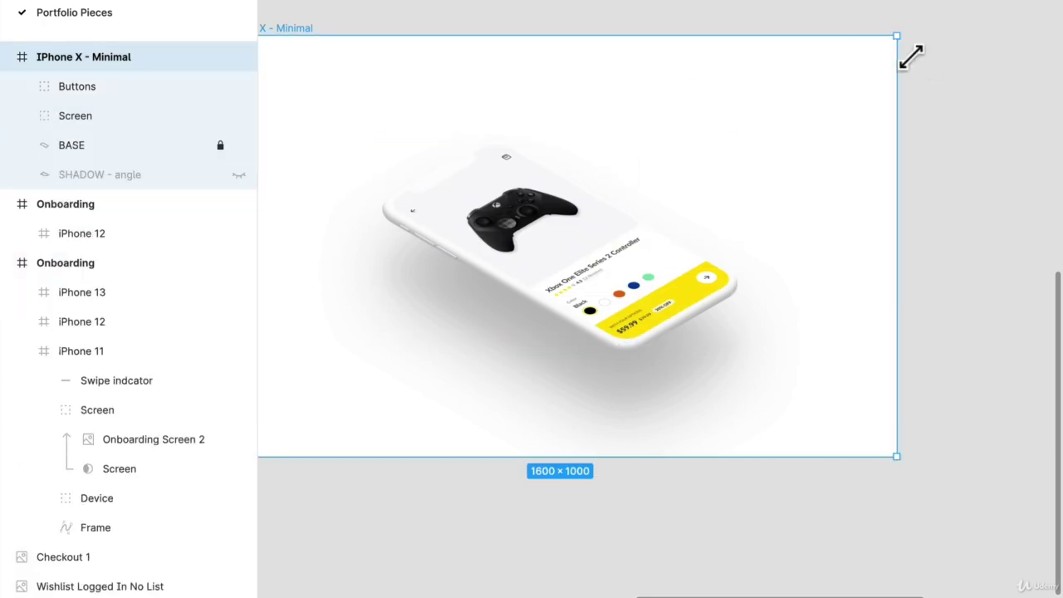
click(61, 87)
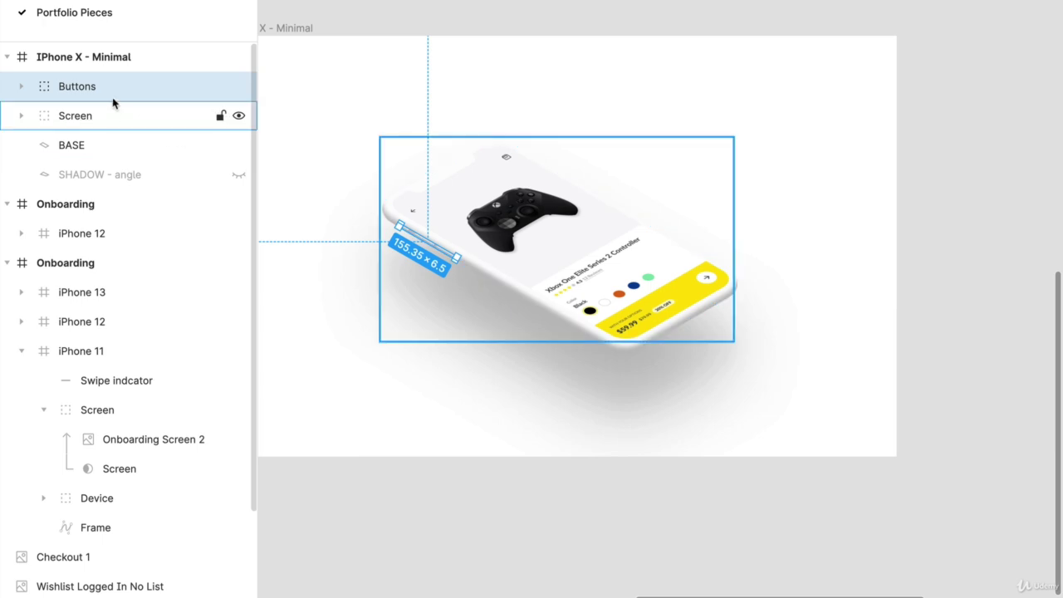
click(238, 177)
click(238, 177)
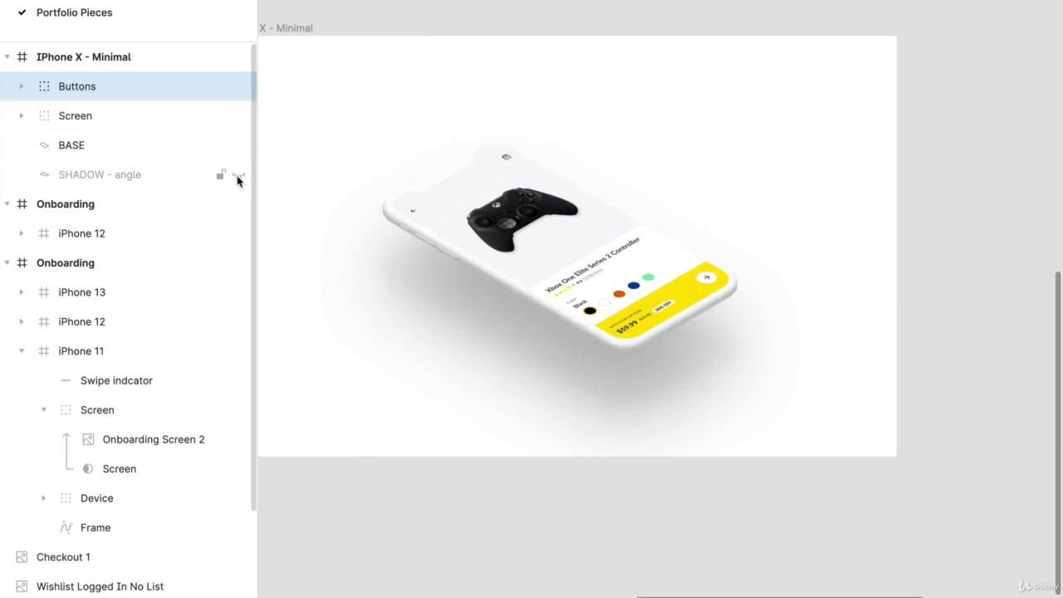
Group the phone's Buttons, Screen and BASE layers and place a copy of the group above and to the right of the original phone
click(86, 150)
shift+click(106, 87)
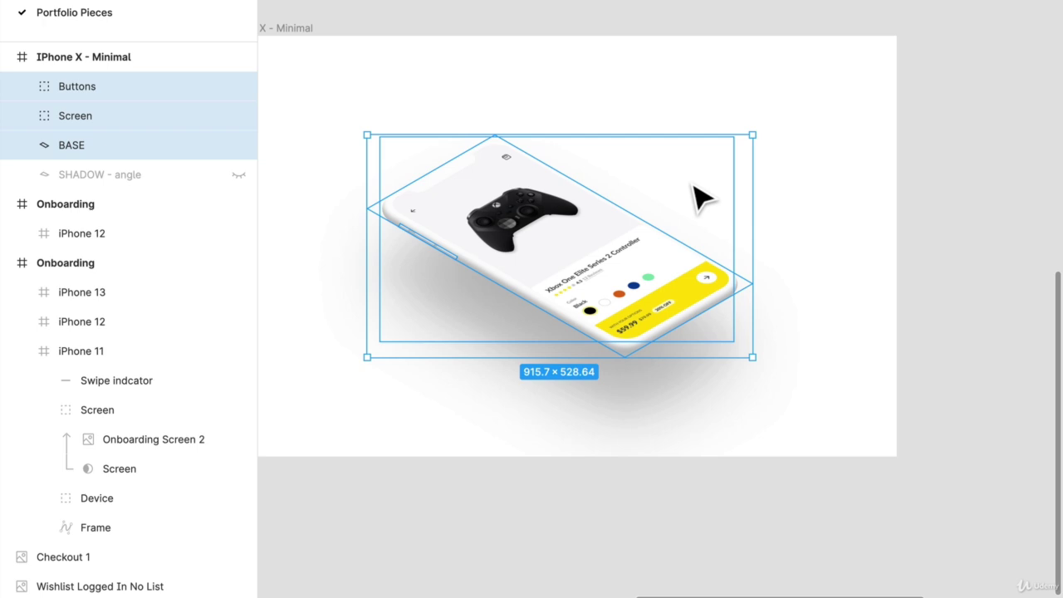
key(ctrl+g)
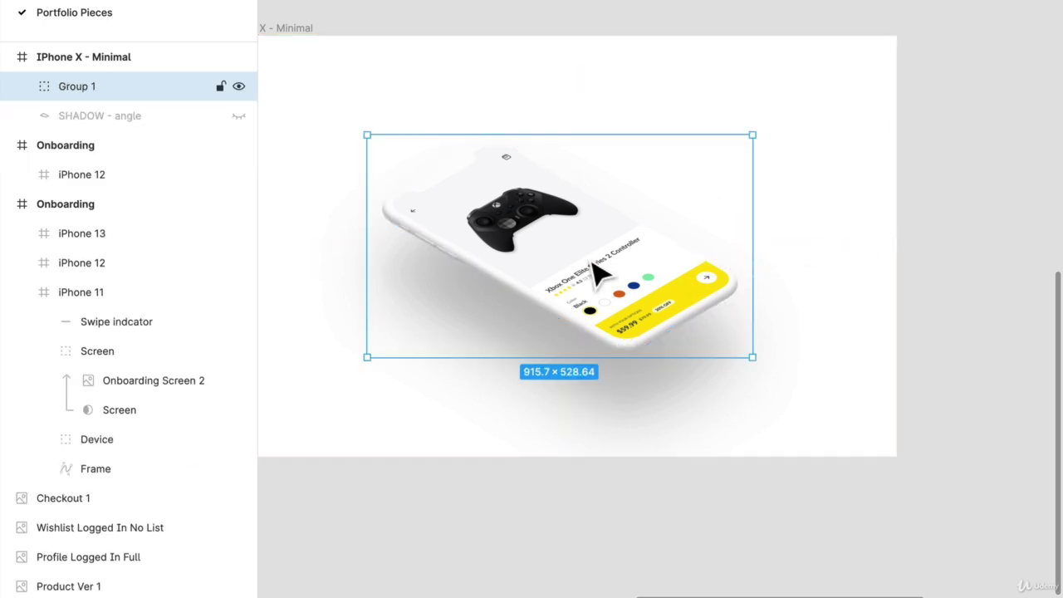
drag(604, 273, 752, 153)
Examine the Screen and BASE layers of the duplicated phone, and review the isometric mockup alongside the two Onboarding compositions
click(106, 147)
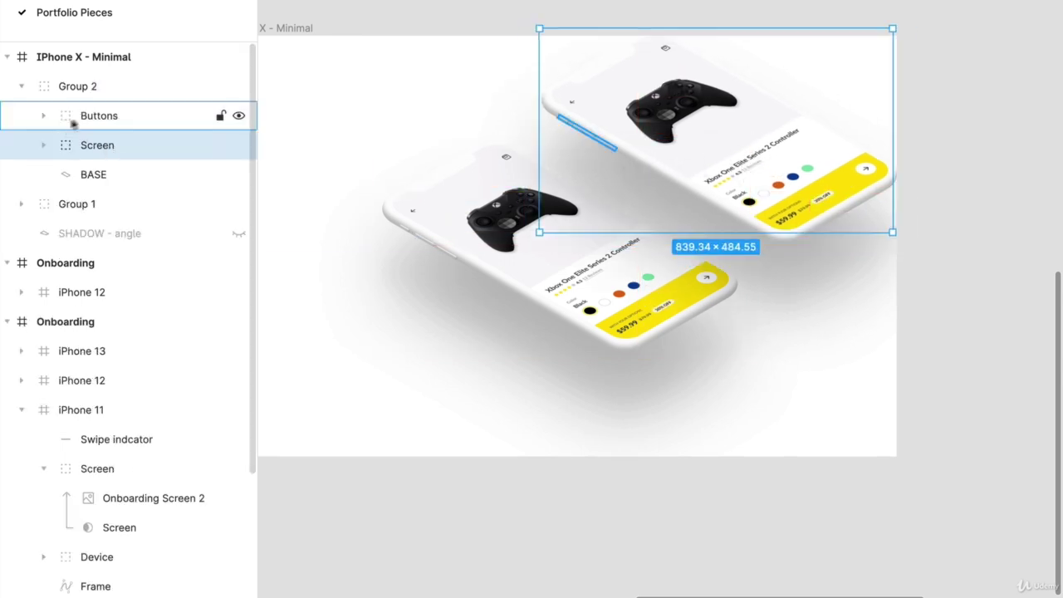
key(Tab)
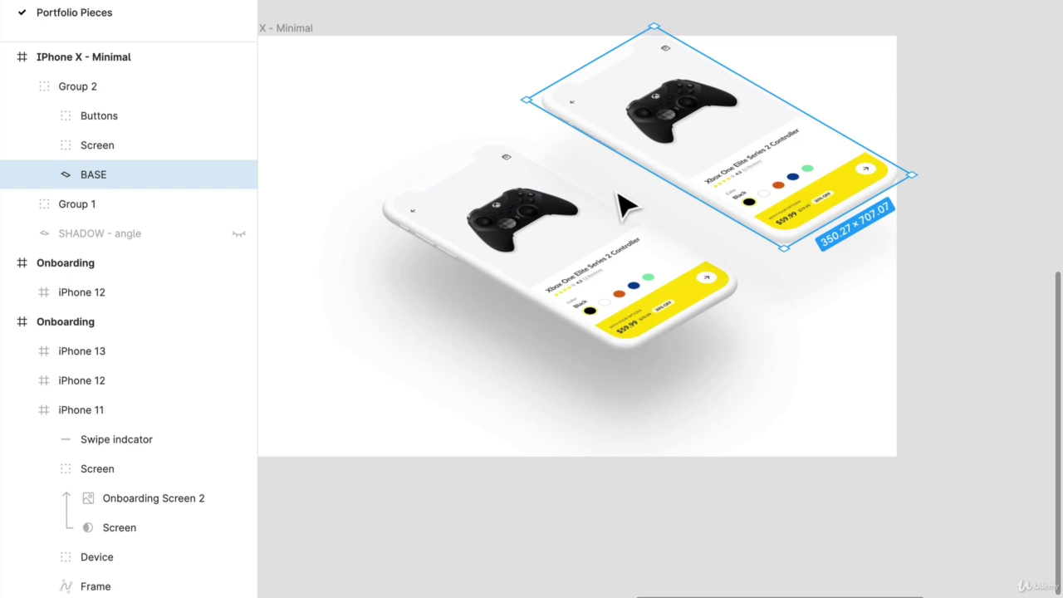
scroll(624, 203, down, 1)
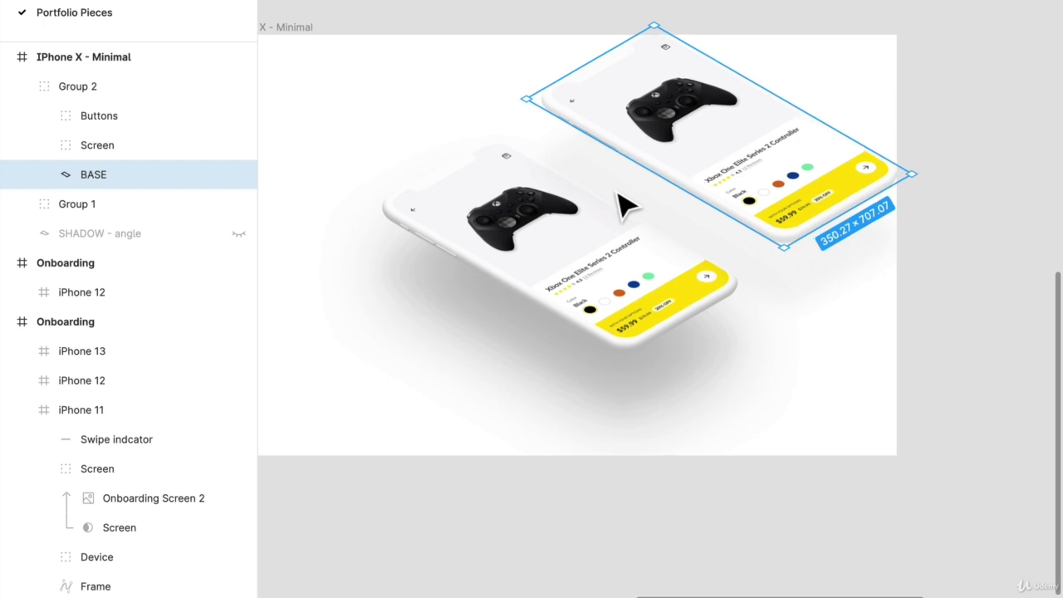
scroll(625, 204, down, 3)
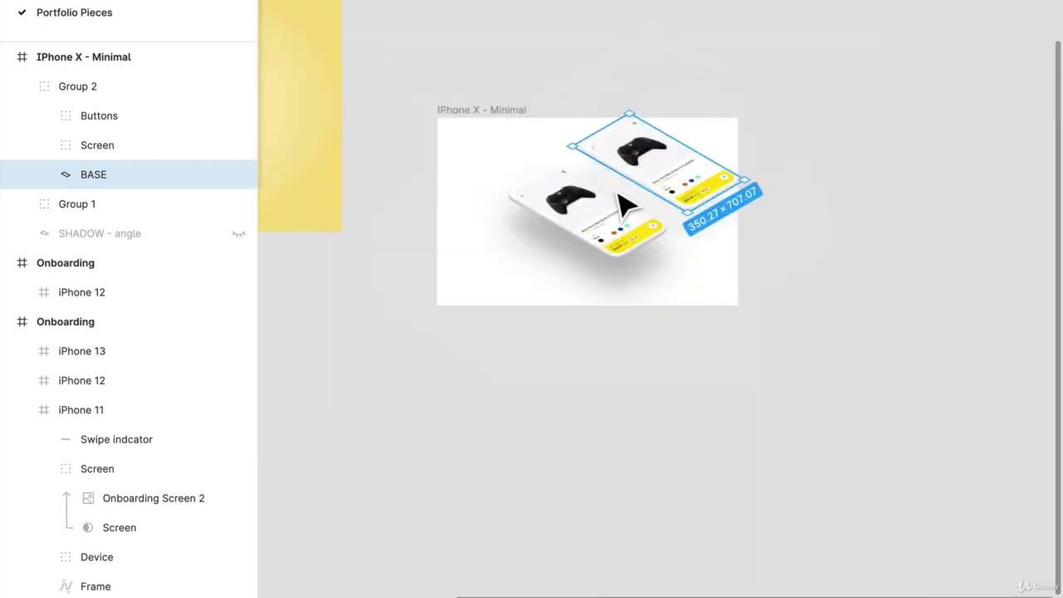
drag(505, 273, 635, 351)
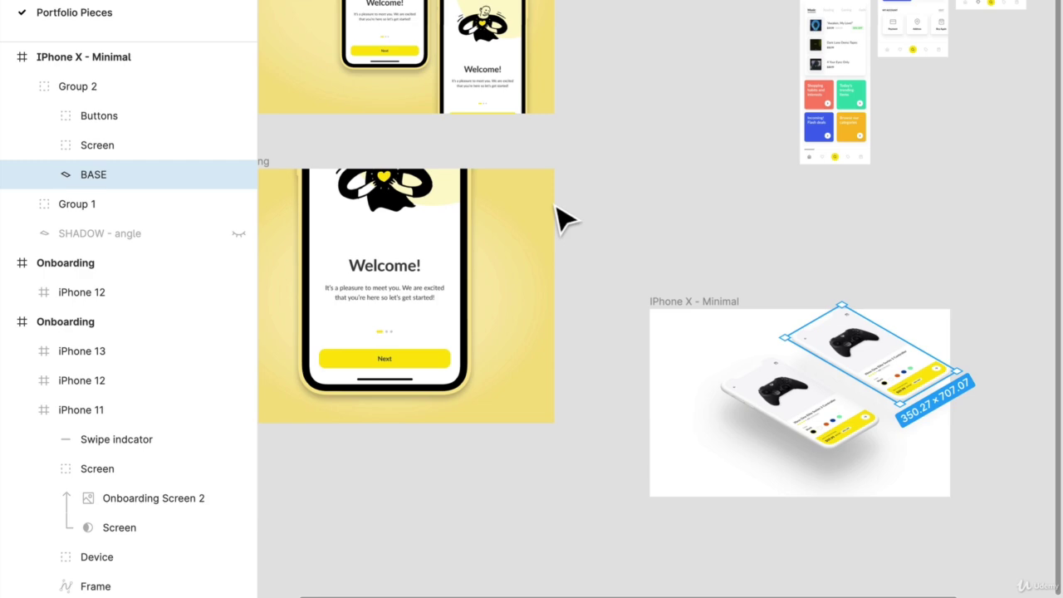
drag(560, 218, 610, 315)
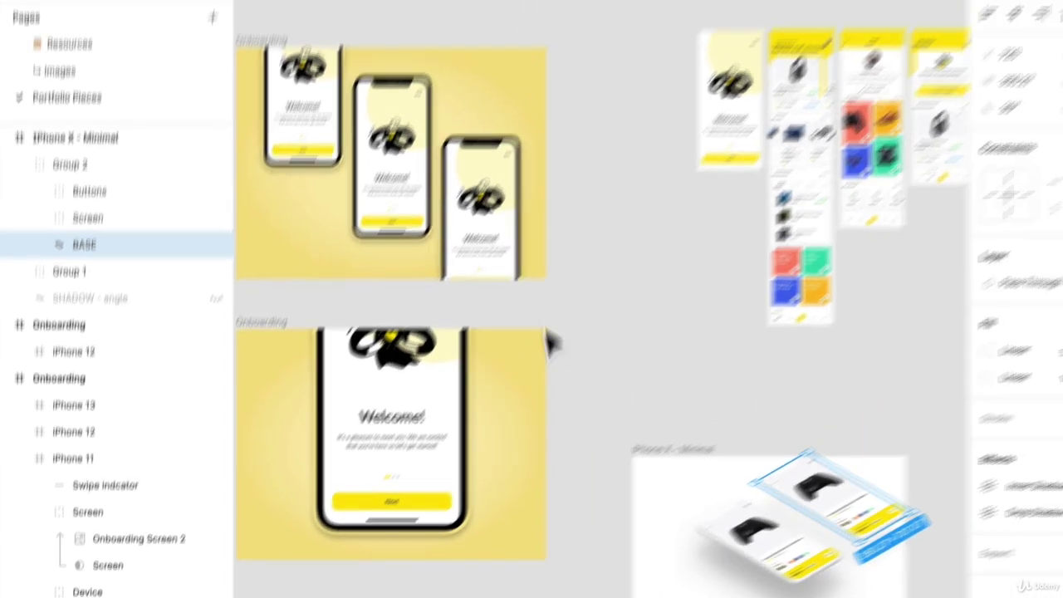